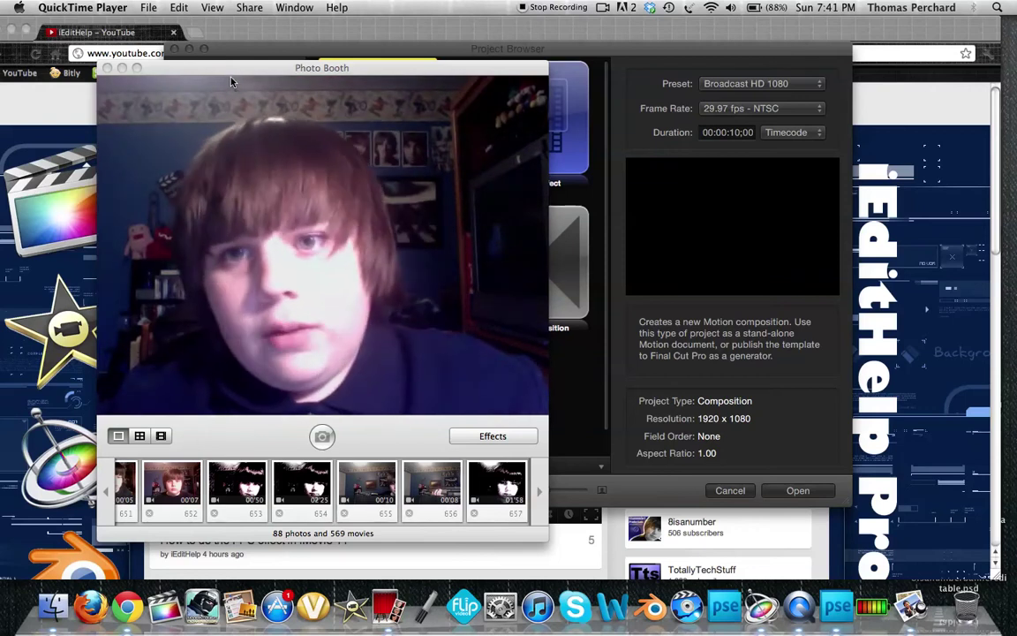
# Step: Drag the live Photo Booth camera window aside to the right
pyautogui.moveTo(229, 71); pyautogui.dragTo(423, 46)
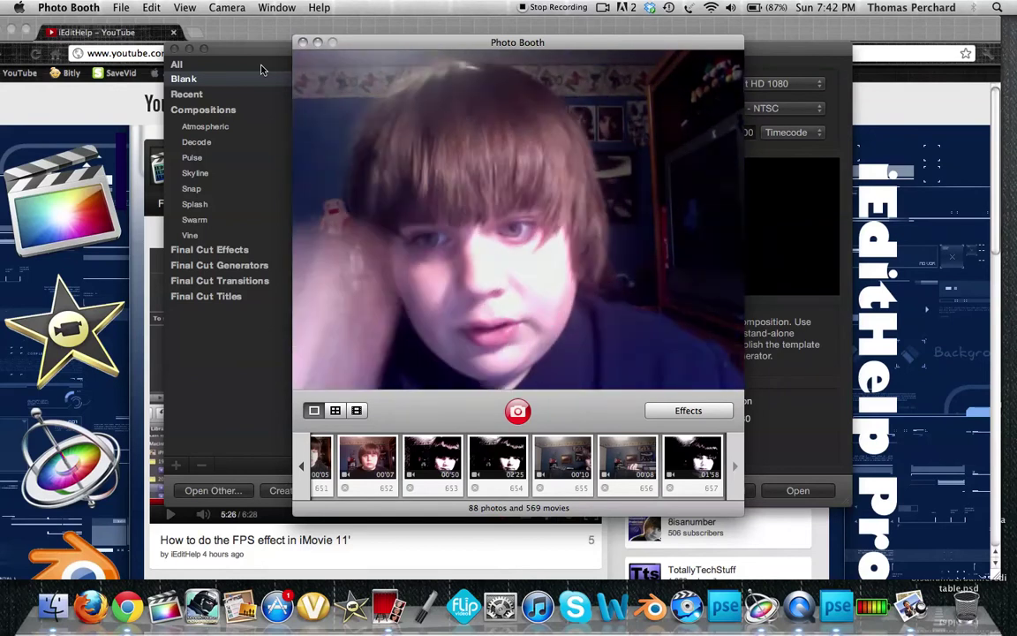
# Step: Create a blank Broadcast HD 1080 Motion Project, then switch back to Photo Booth
pyautogui.click(207, 411)
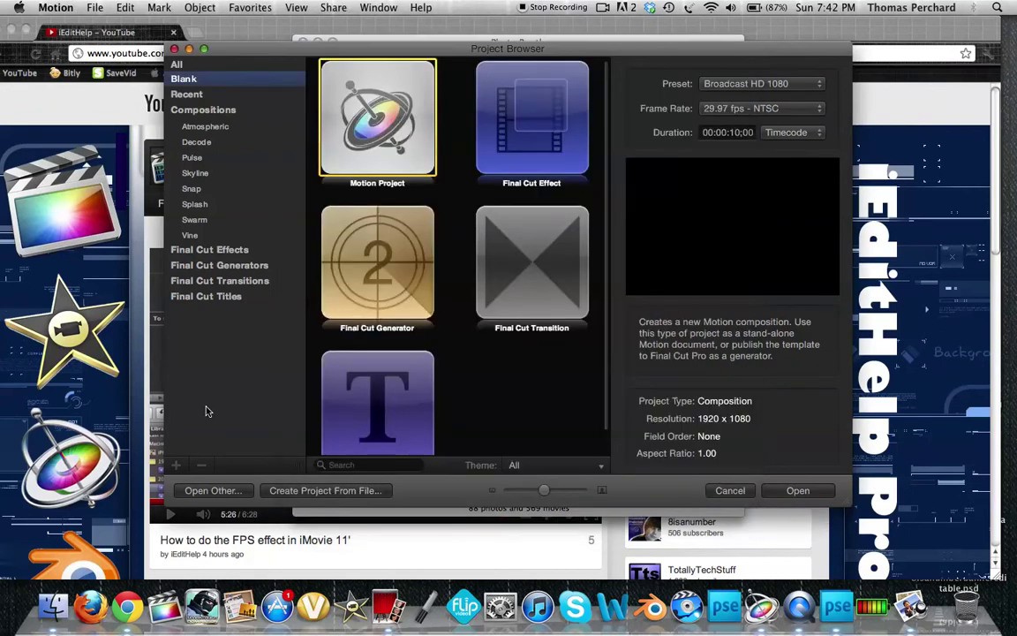
pyautogui.click(799, 491)
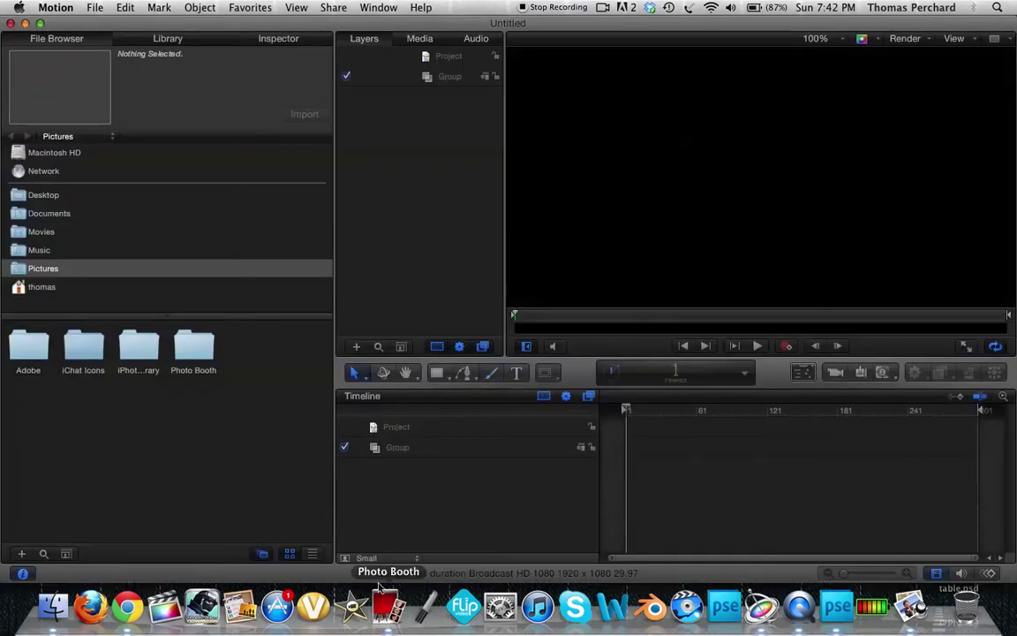
pyautogui.click(386, 607)
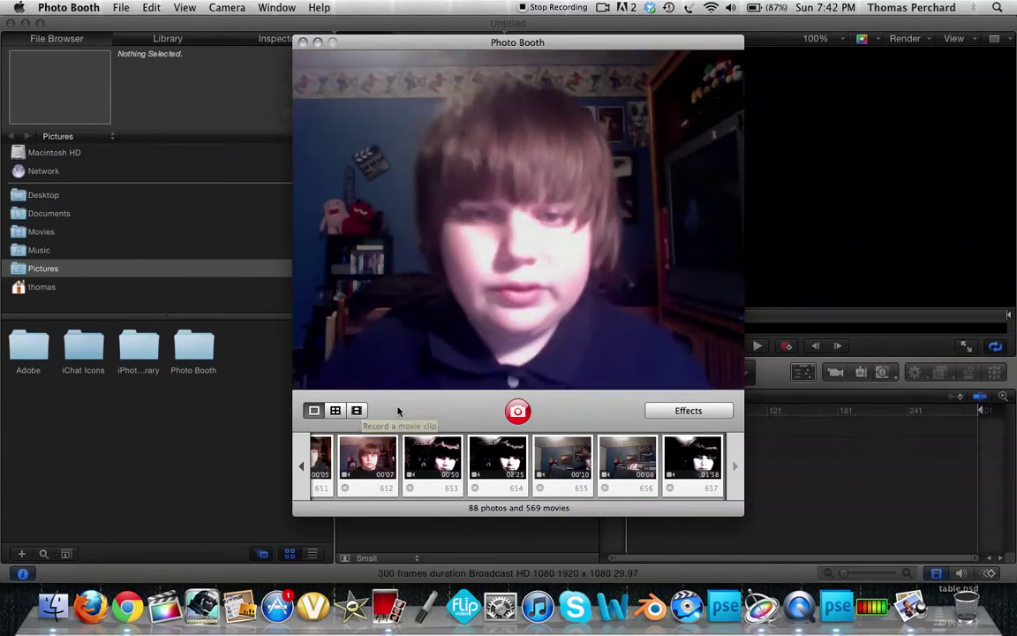
# Step: Record a 10-second webcam movie clip in Photo Booth's movie mode
pyautogui.click(357, 410)
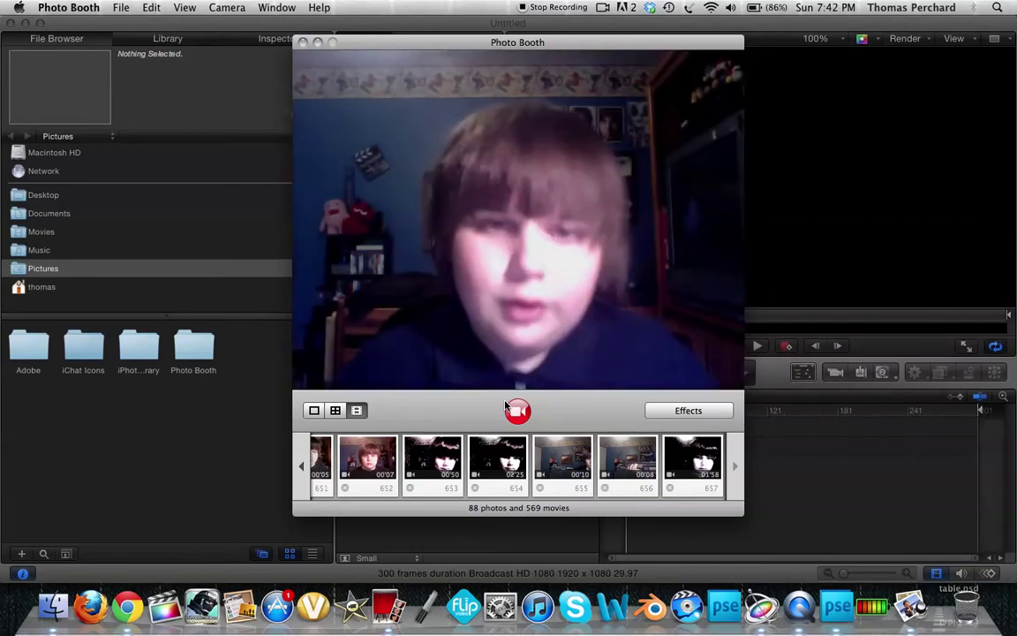
pyautogui.click(521, 408)
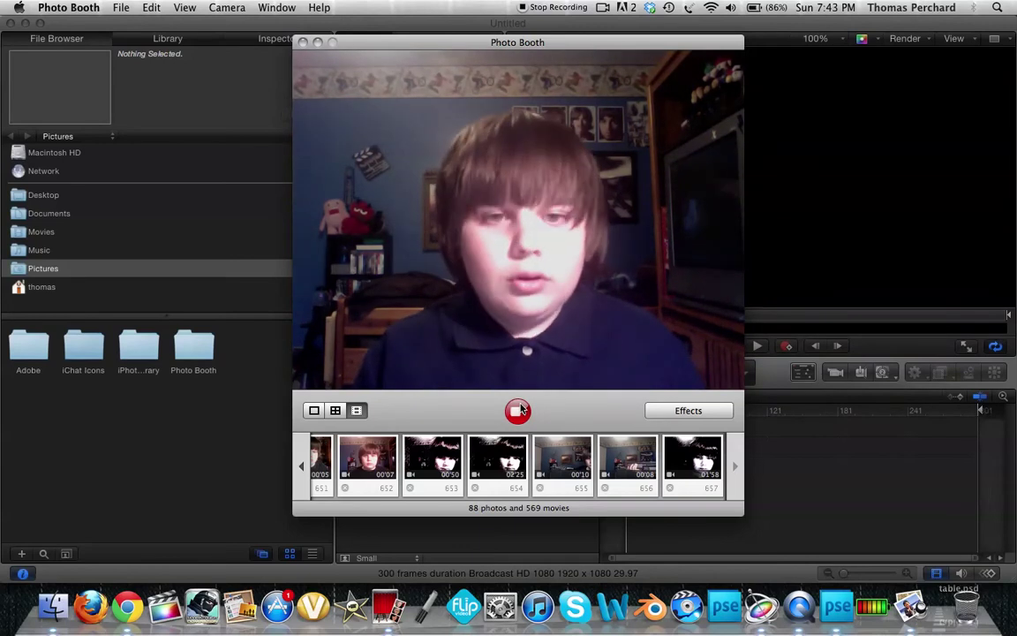
pyautogui.click(519, 410)
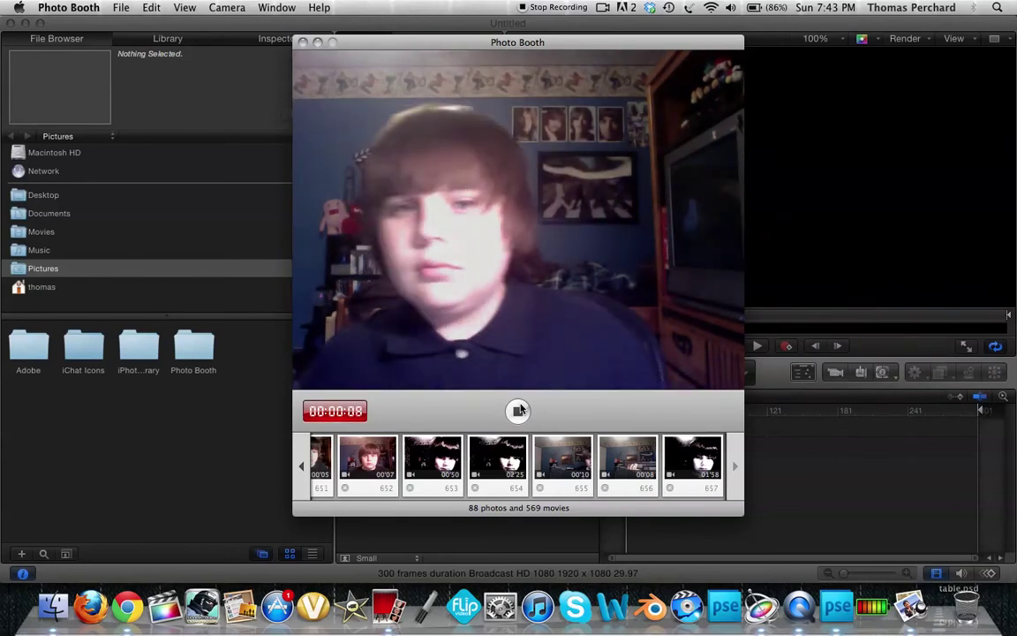
pyautogui.click(519, 410)
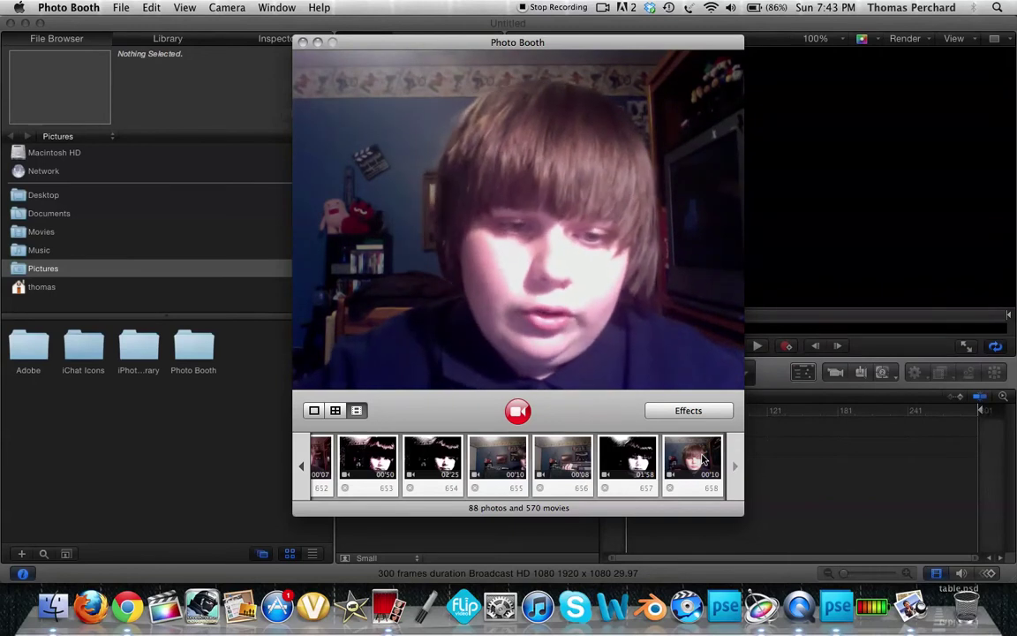
# Step: Composite the webcam movie into Motion starting at frame 1 and add a 'Text' layer
pyautogui.moveTo(717, 459); pyautogui.dragTo(797, 453)
pyautogui.click(798, 452)
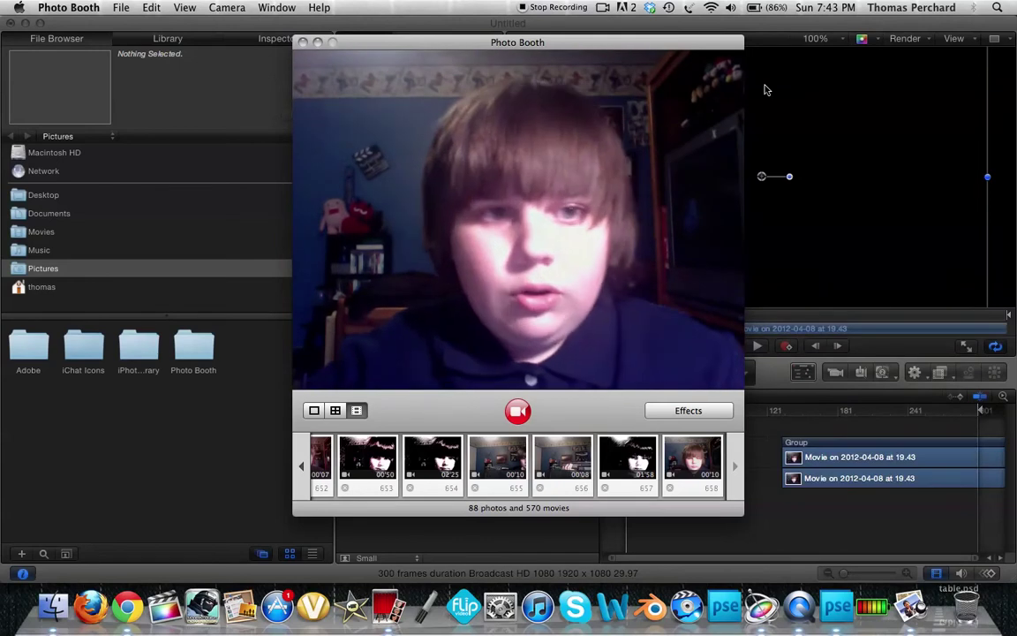
pyautogui.moveTo(697, 41); pyautogui.dragTo(373, 23)
pyautogui.click(819, 453)
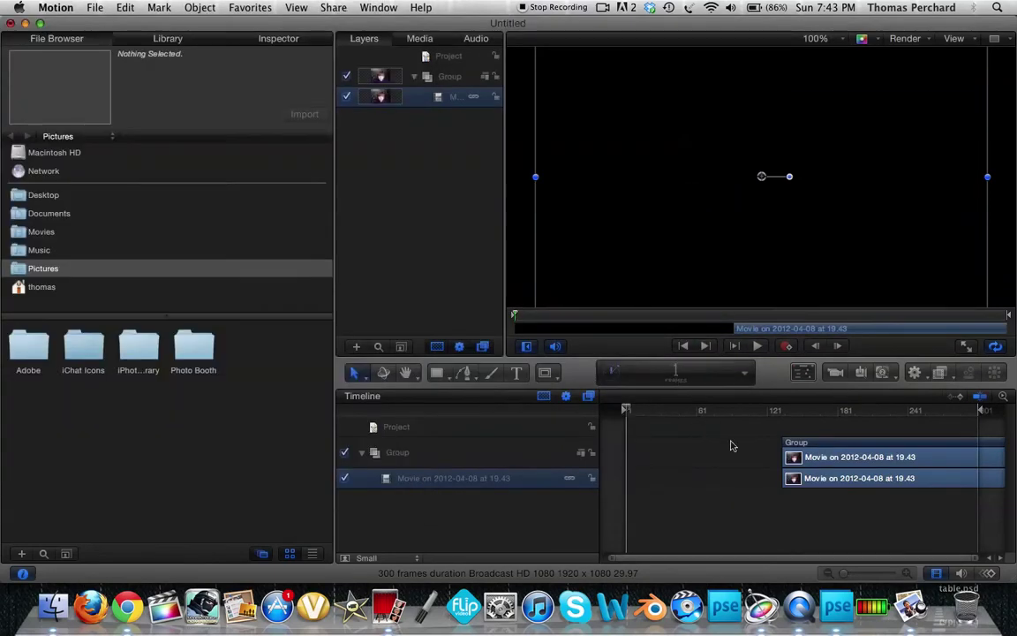
pyautogui.moveTo(852, 460); pyautogui.dragTo(622, 406)
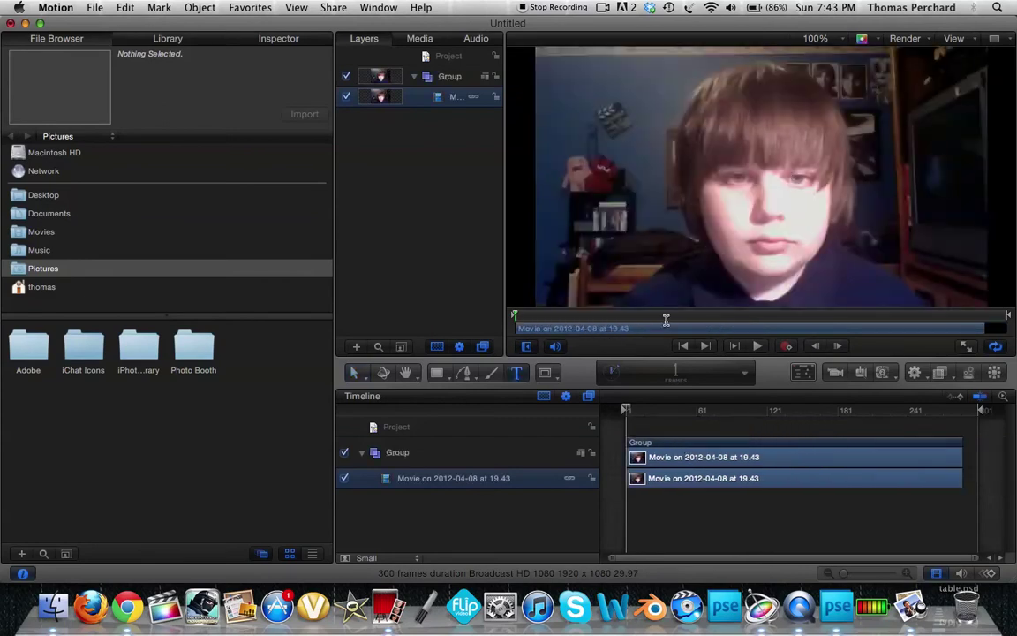
pyautogui.click(669, 171)
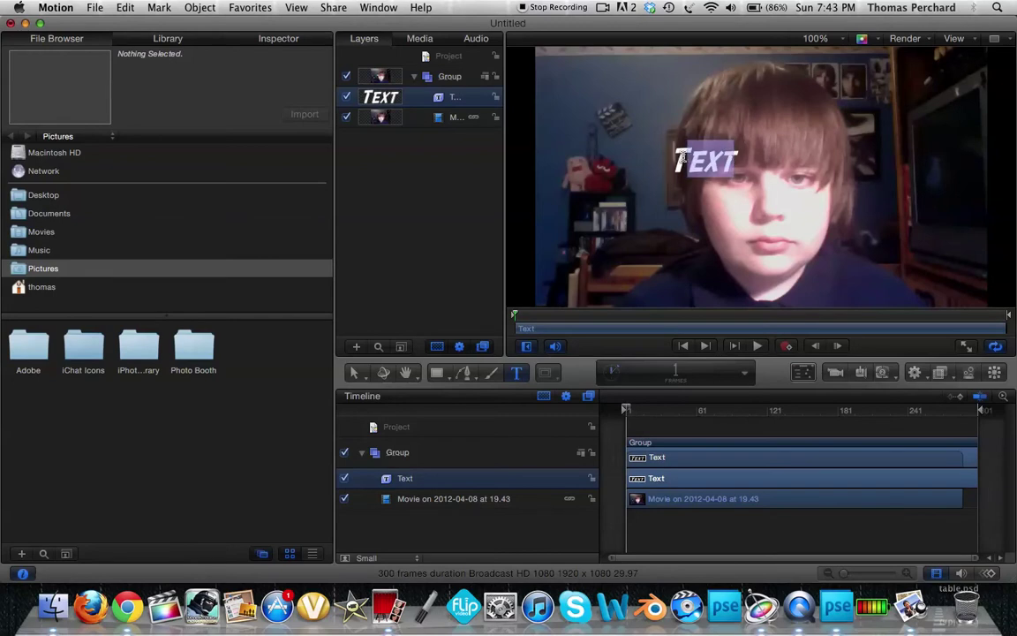
# Step: Set the text layer's size to 142 in the Inspector's Text tab
pyautogui.click(261, 42)
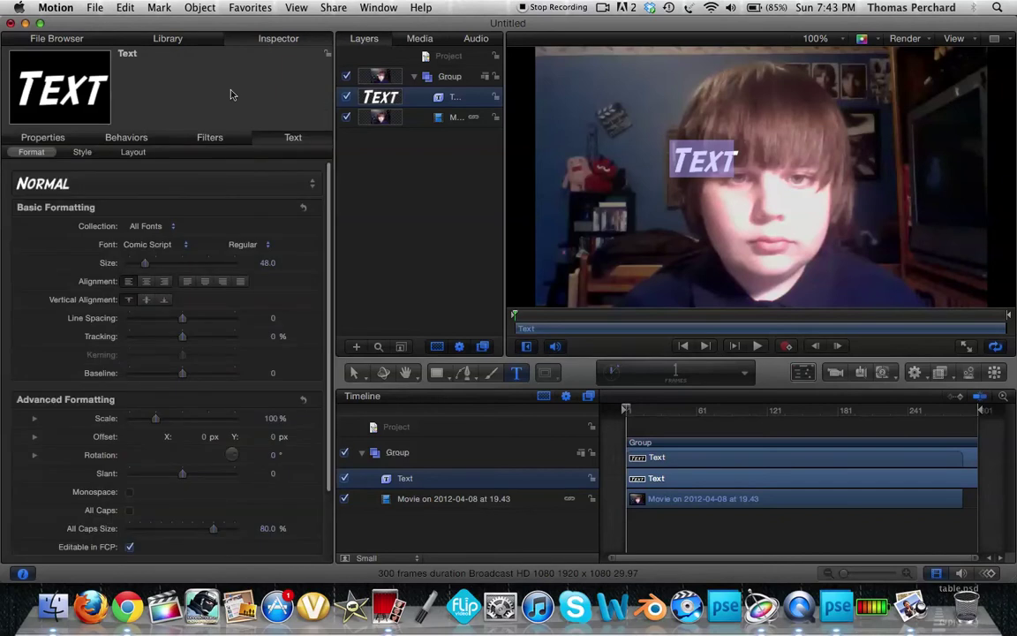
pyautogui.moveTo(165, 267); pyautogui.dragTo(178, 265)
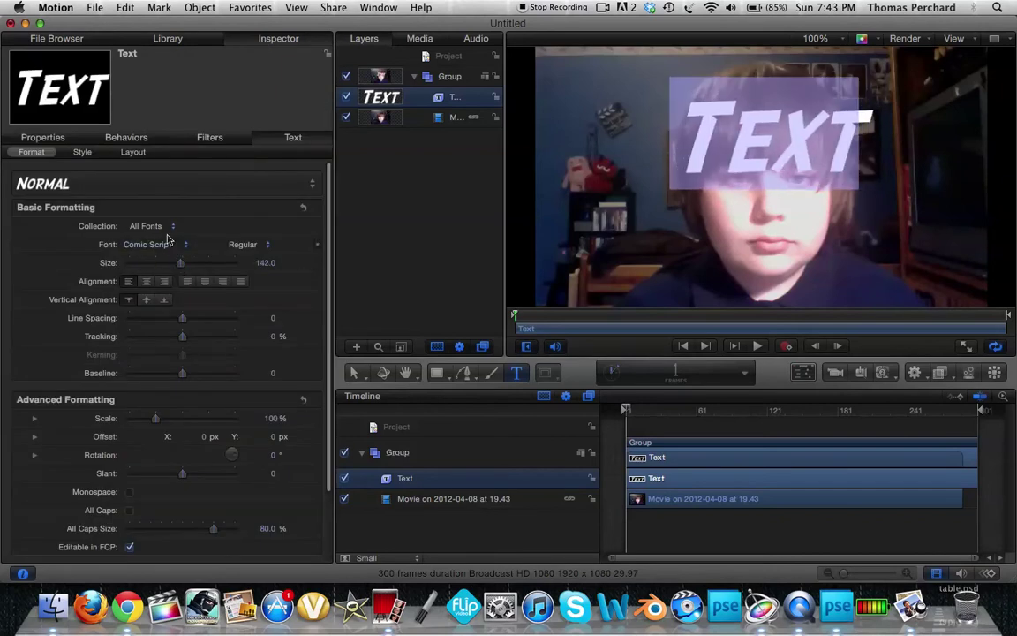
pyautogui.click(152, 245)
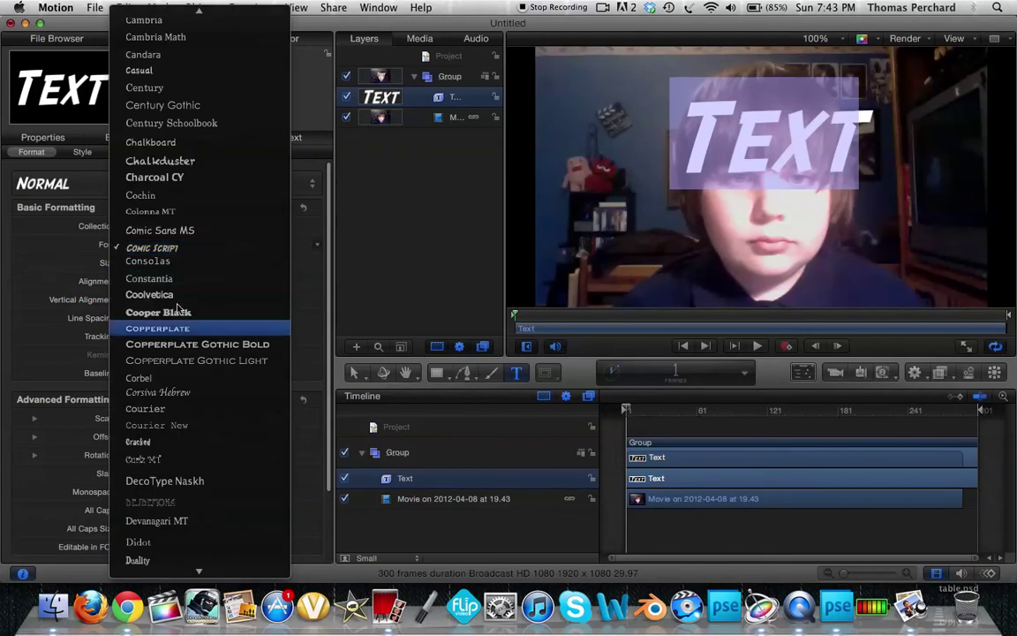
pyautogui.press('Escape')
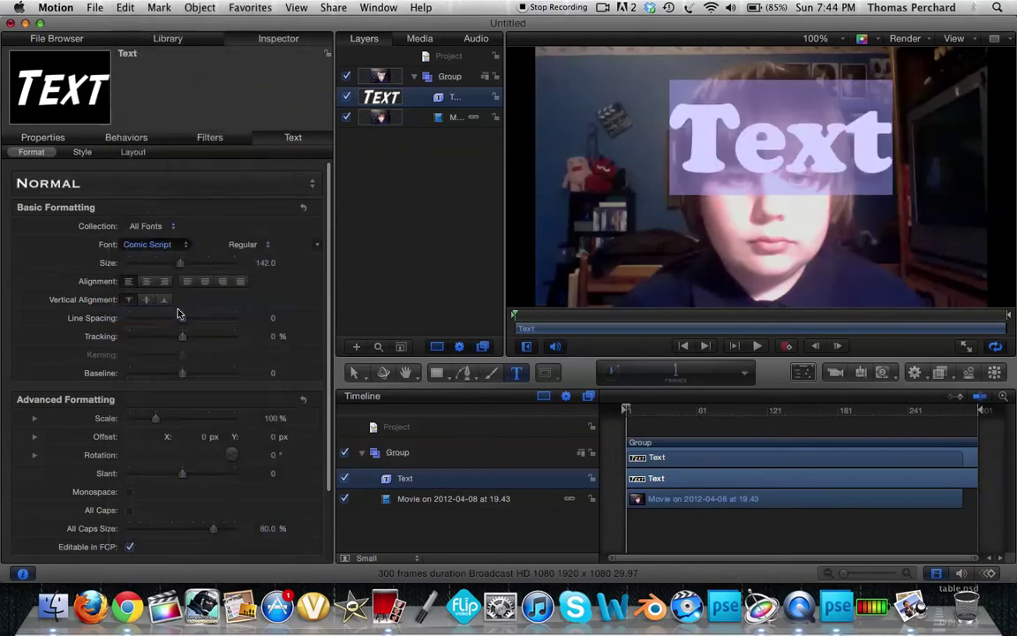
# Step: Try the Fun font collection, undo the change, and set the font to AppleGothic
pyautogui.click(173, 227)
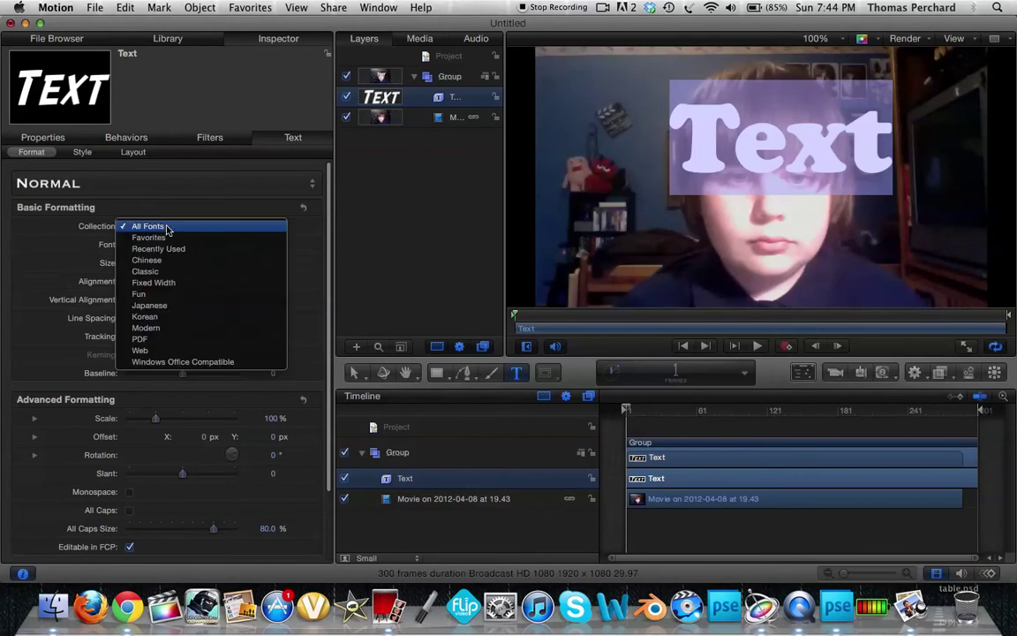
pyautogui.click(157, 295)
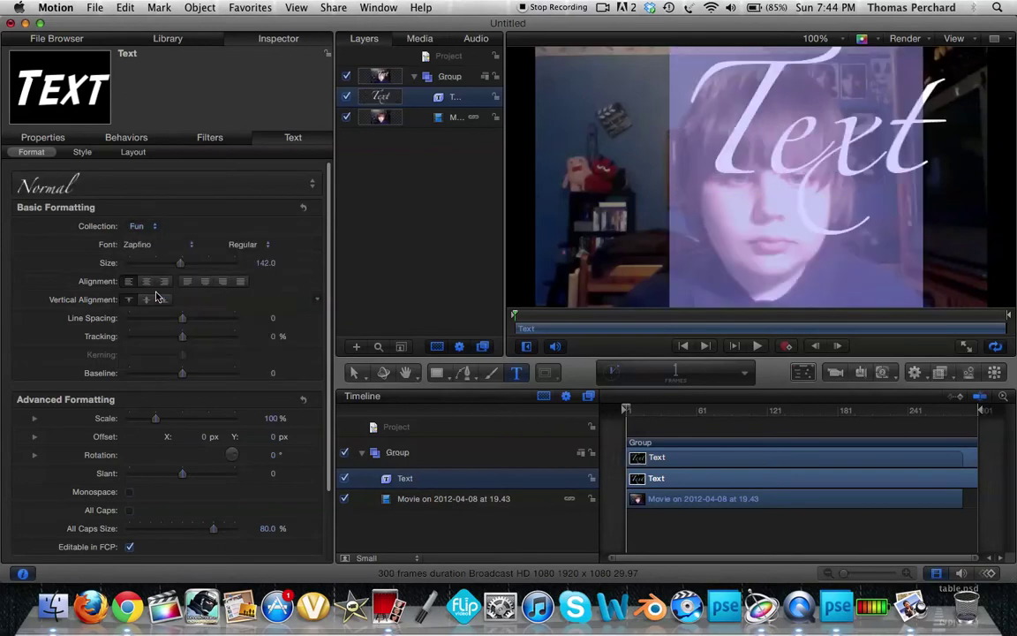
pyautogui.click(163, 225)
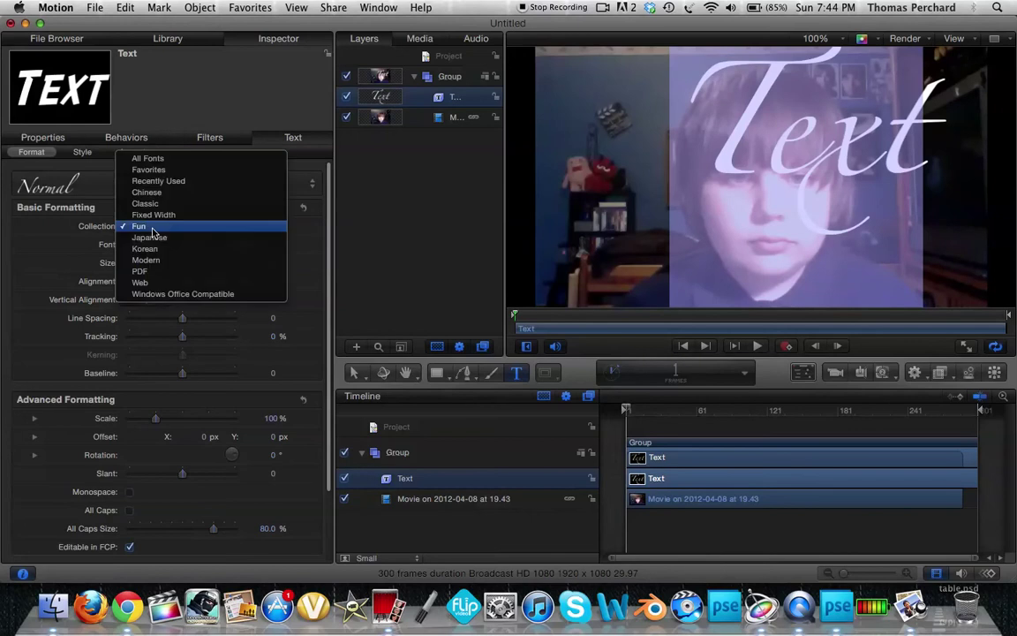
pyautogui.click(168, 160)
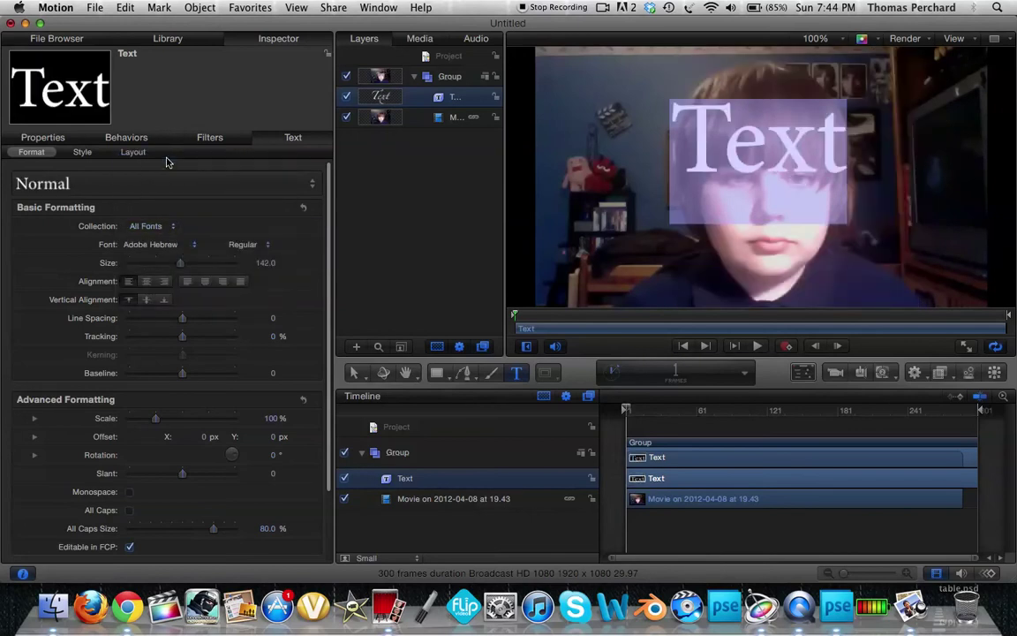
pyautogui.click(125, 7)
pyautogui.click(137, 23)
pyautogui.click(128, 7)
pyautogui.click(137, 24)
pyautogui.click(176, 246)
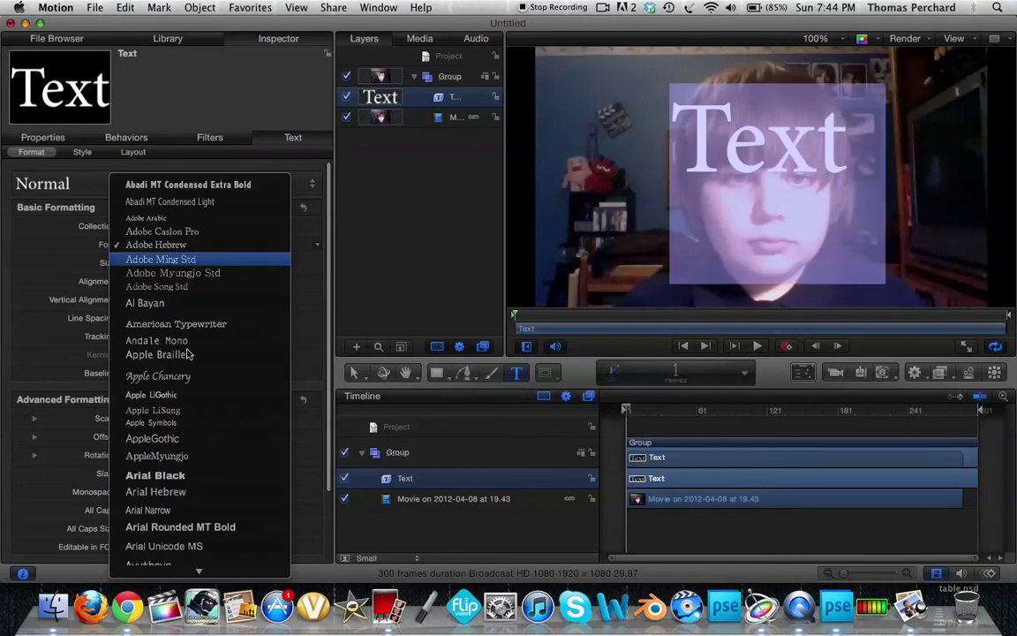
pyautogui.click(166, 438)
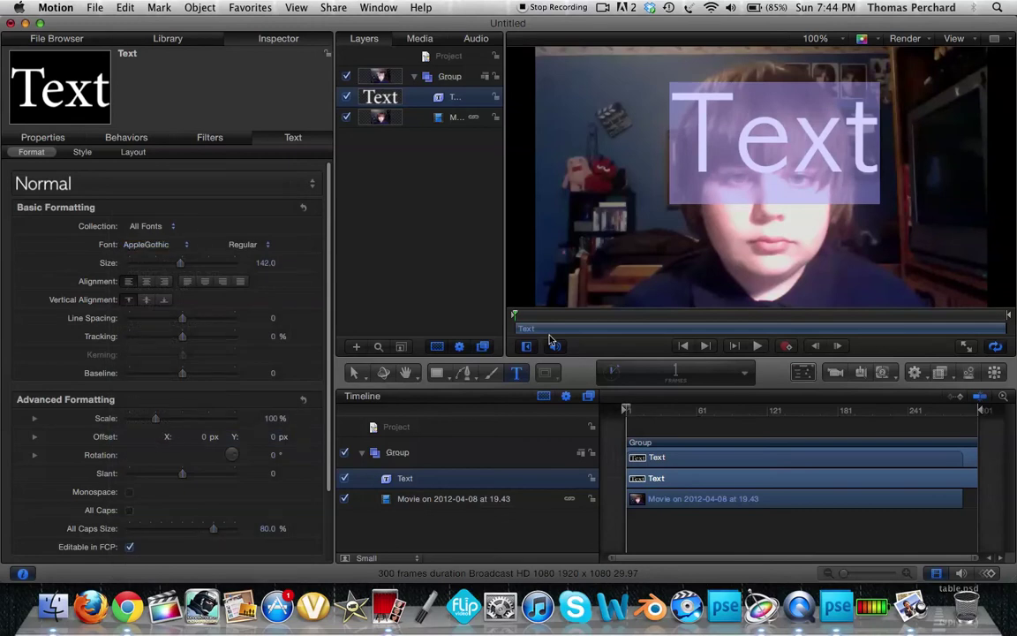
# Step: Move the 'Text' title down over the face and stretch it taller and narrower
pyautogui.click(670, 425)
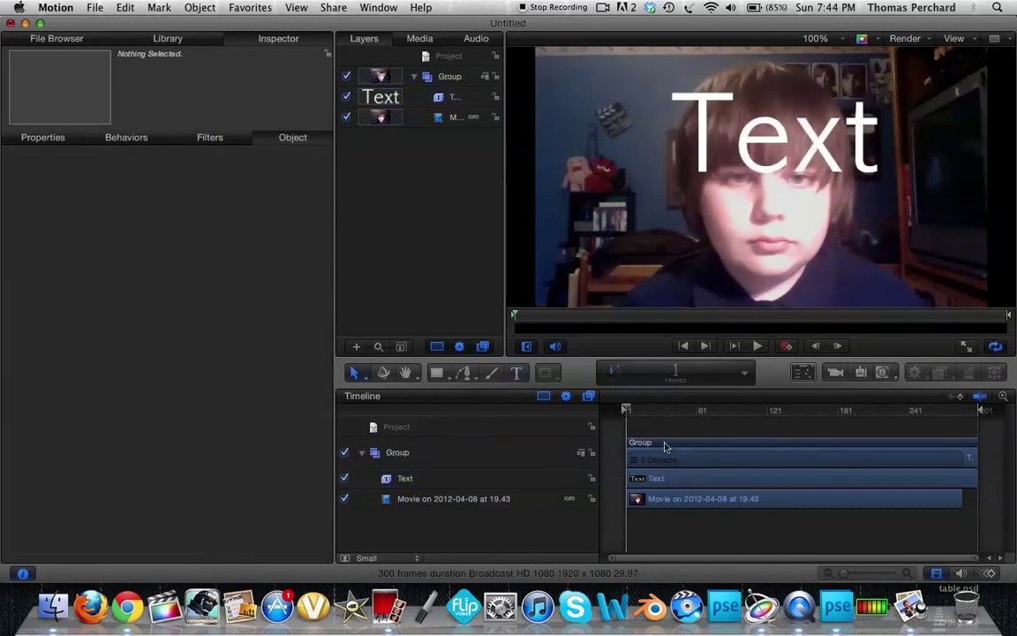
pyautogui.click(662, 455)
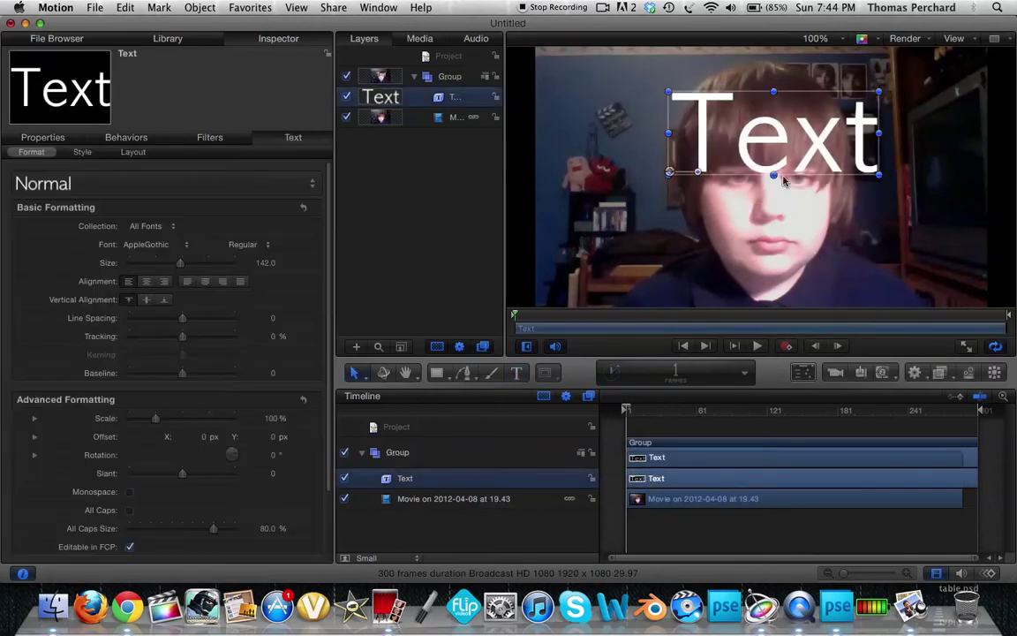
pyautogui.moveTo(671, 177); pyautogui.dragTo(673, 223)
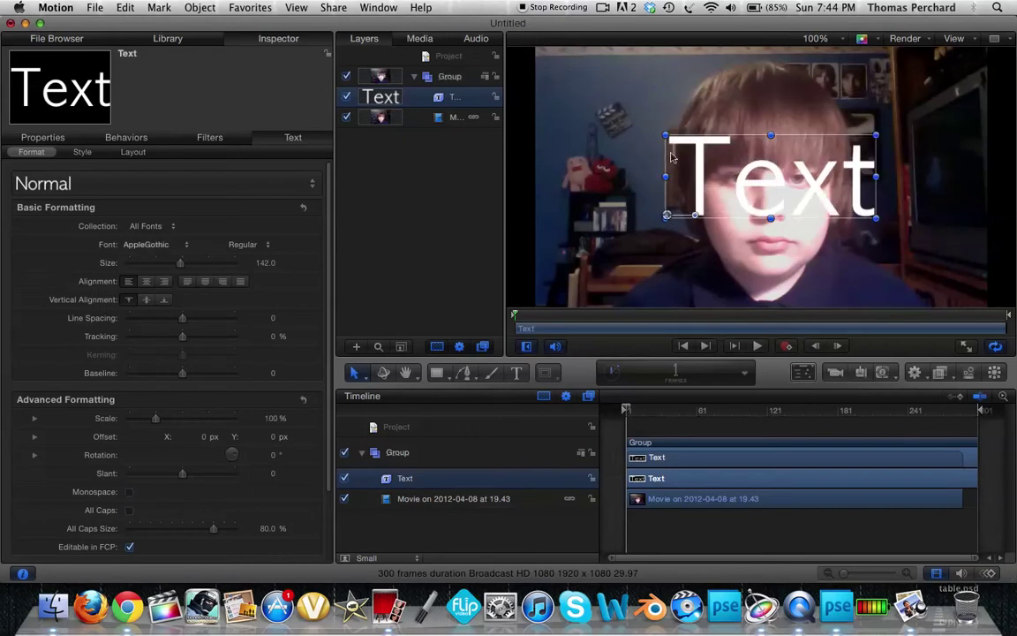
pyautogui.moveTo(667, 134); pyautogui.dragTo(708, 72)
# Step: Shift the title onto the face and apply the 80s text style preset
pyautogui.moveTo(781, 204); pyautogui.dragTo(758, 208)
pyautogui.doubleClick(711, 197)
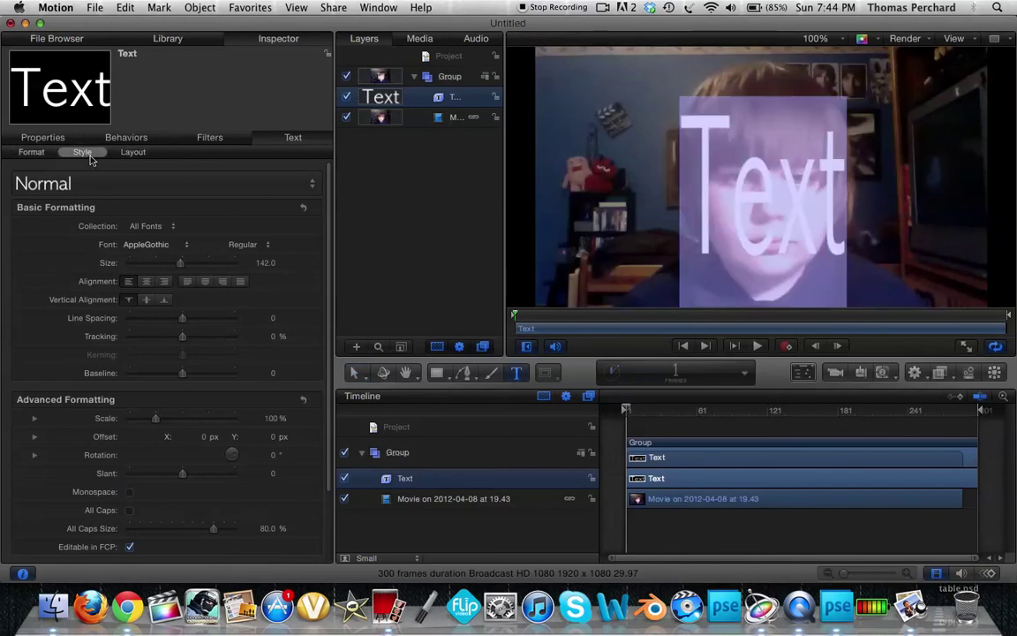
pyautogui.click(31, 152)
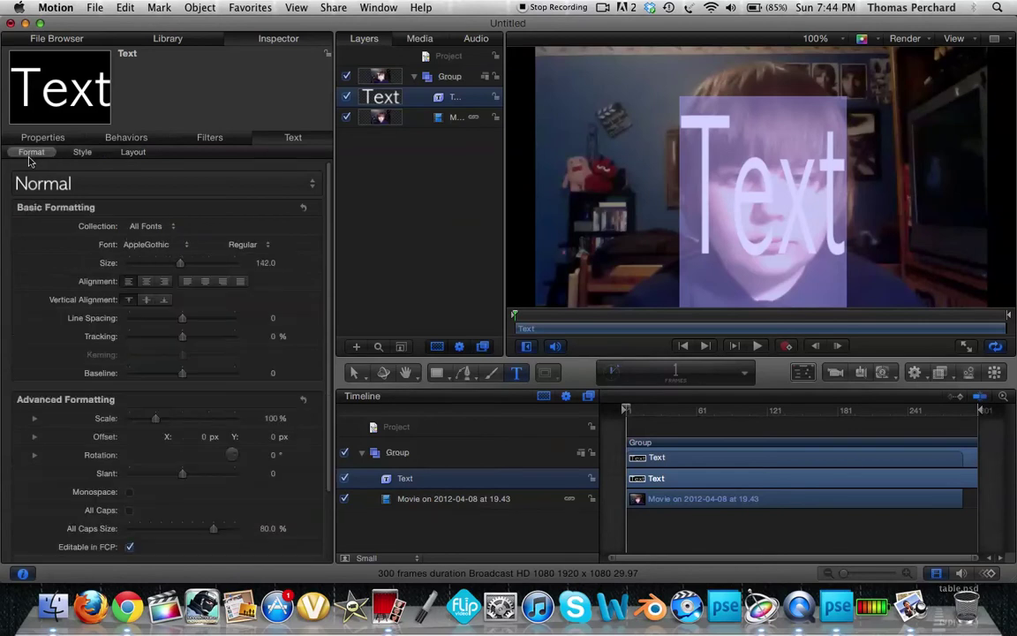
pyautogui.click(60, 183)
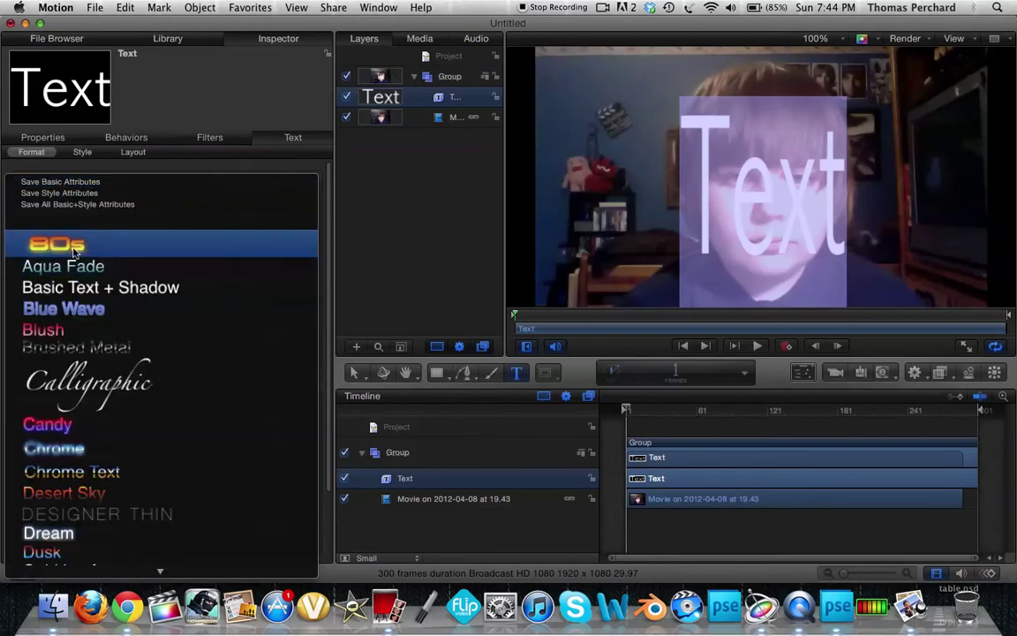
pyautogui.click(73, 253)
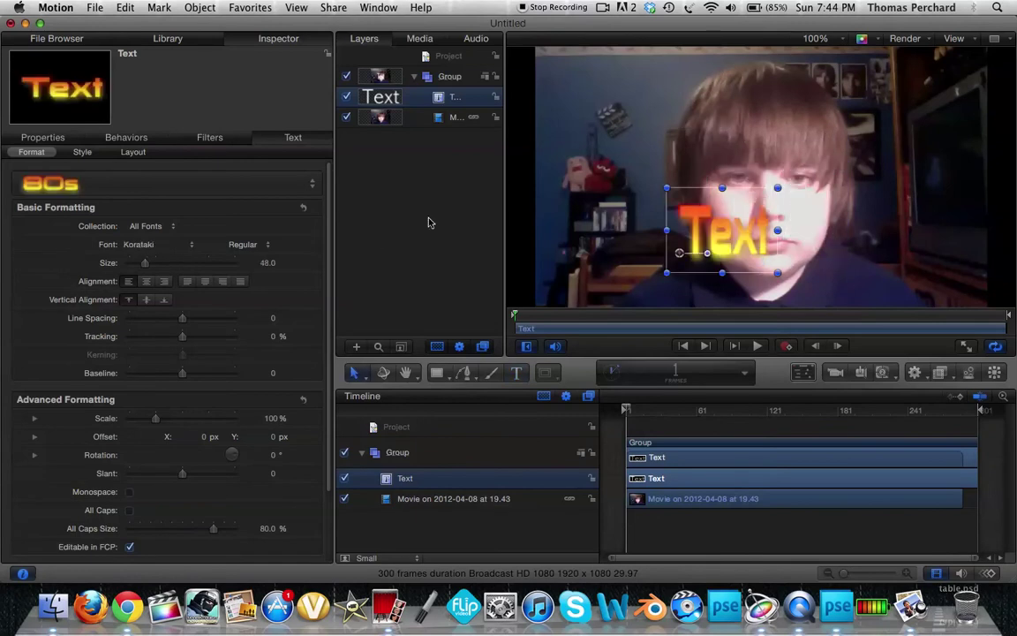
# Step: Enlarge the 80s title to cover the face, nudge it into place, and deselect
pyautogui.moveTo(775, 190); pyautogui.dragTo(844, 118)
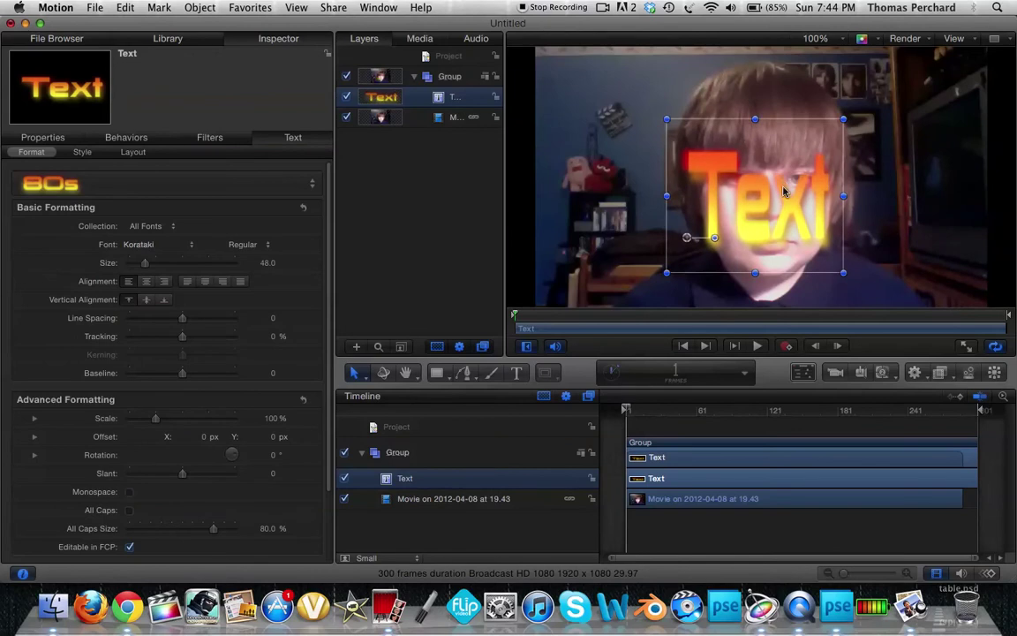
pyautogui.moveTo(783, 189); pyautogui.dragTo(781, 179)
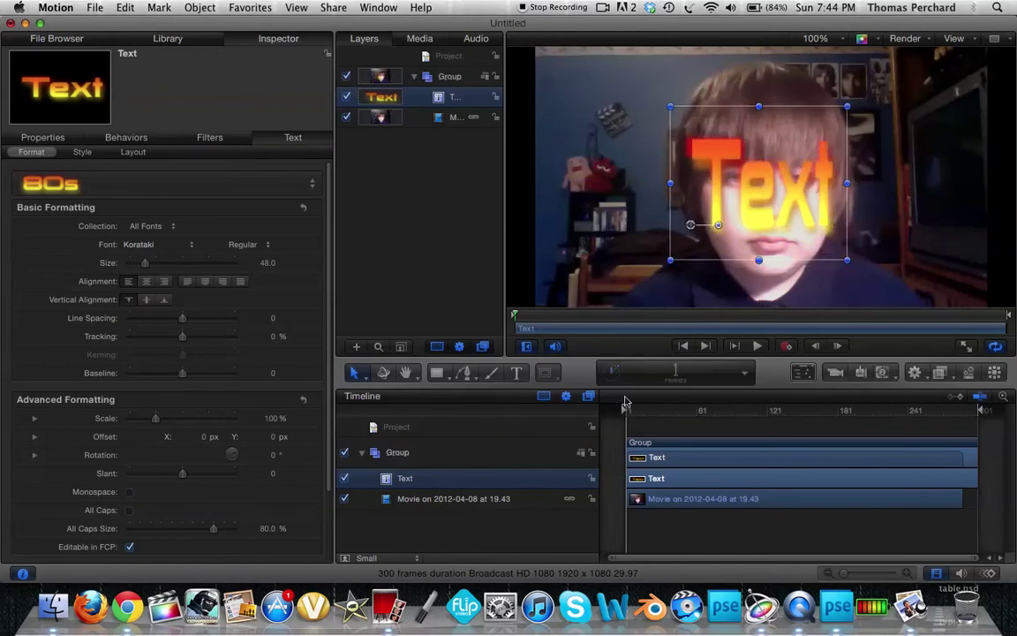
pyautogui.click(650, 424)
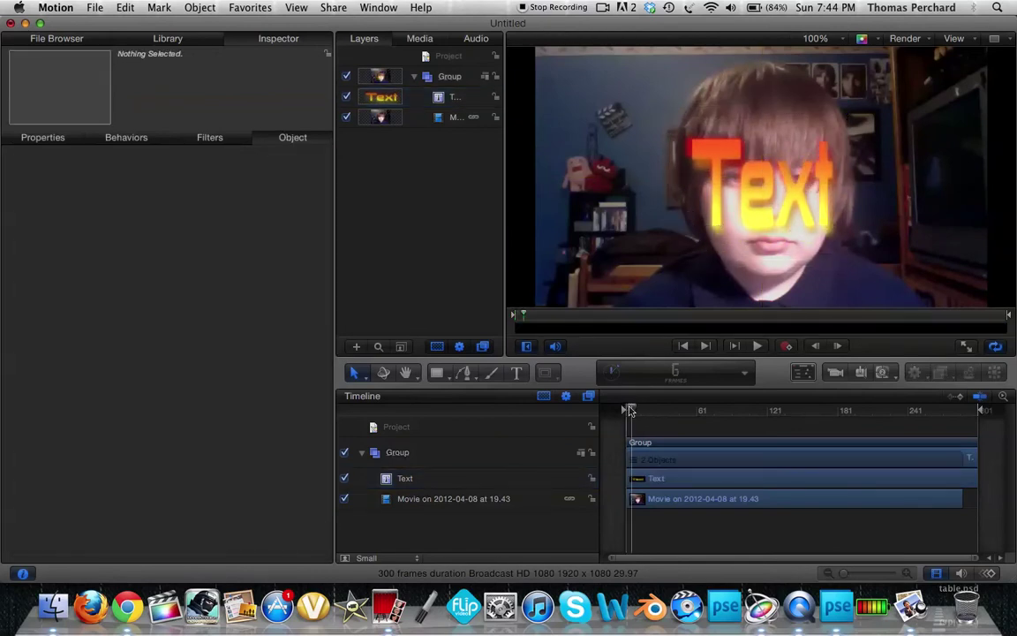
# Step: Apply Analyze Motion from Library > Behaviors > Motion Tracking to the webcam movie layer
pyautogui.click(129, 42)
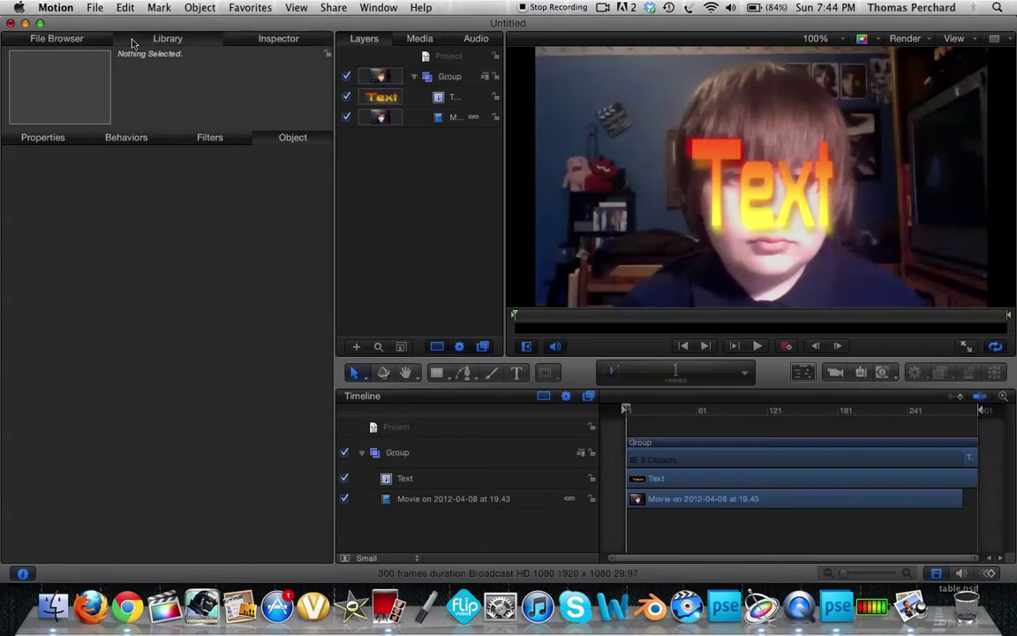
pyautogui.click(59, 151)
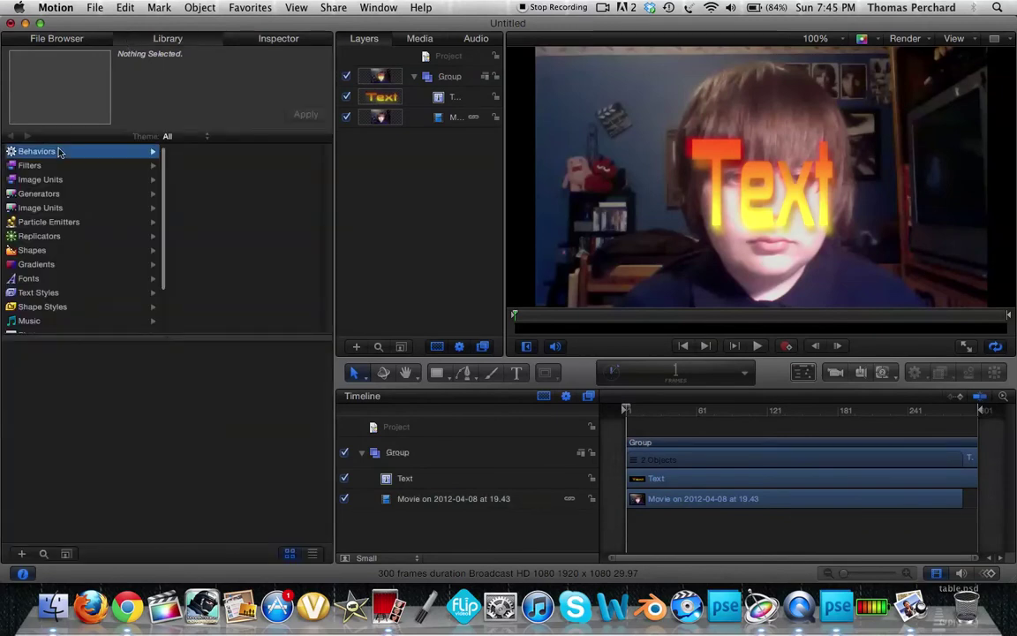
pyautogui.click(265, 208)
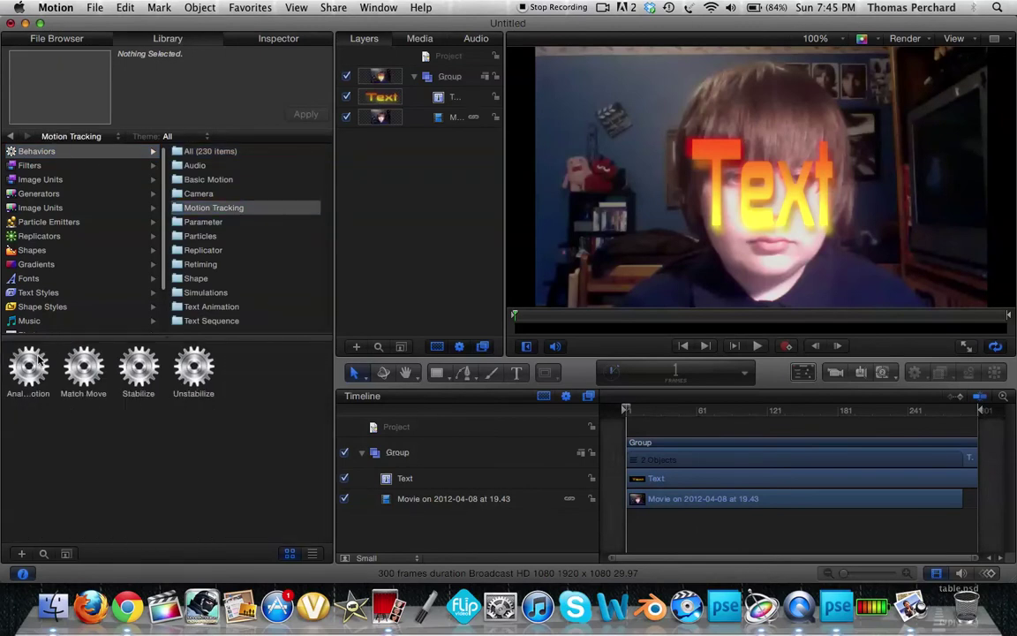
pyautogui.moveTo(39, 361); pyautogui.dragTo(421, 117)
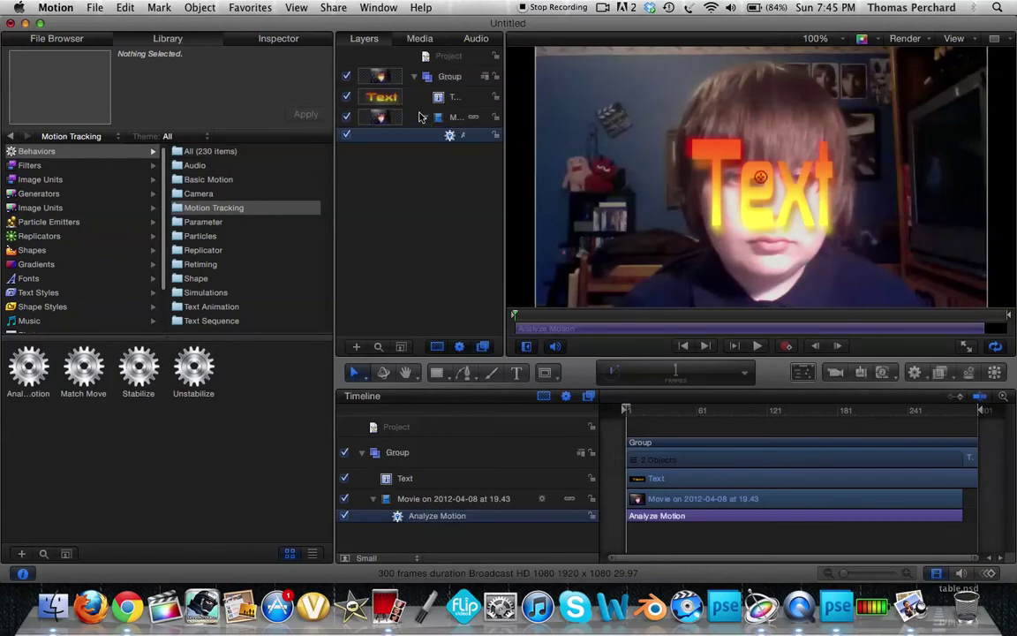
# Step: Drag the Track 1 tracker point onto the face and fine-tune its position
pyautogui.moveTo(761, 177); pyautogui.dragTo(763, 217)
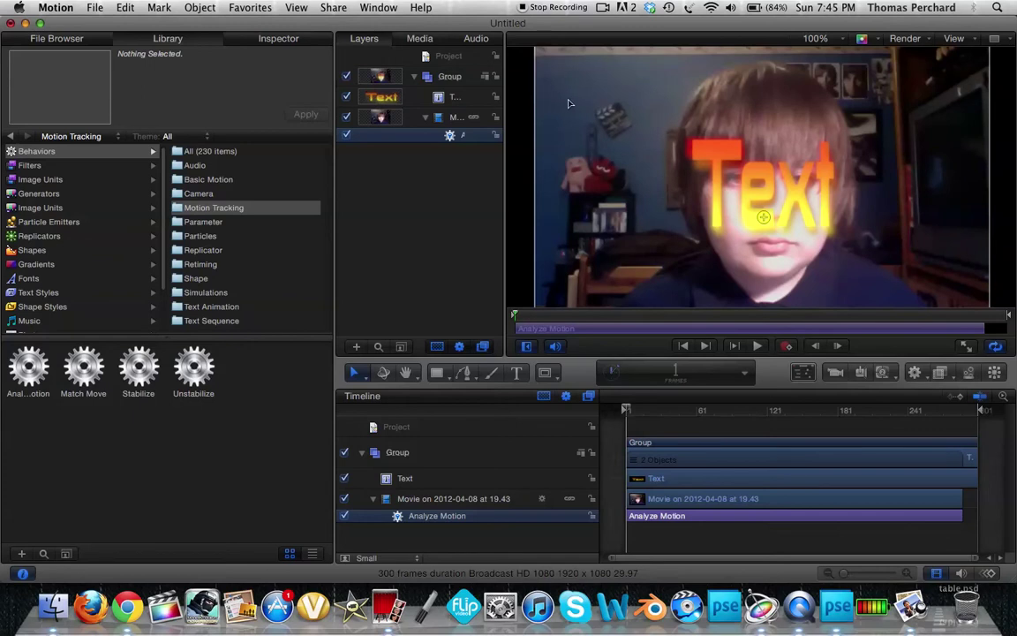
pyautogui.moveTo(764, 217)
pyautogui.mouseDown()
pyautogui.moveTo(760, 207)
pyautogui.moveTo(704, 212)
pyautogui.moveTo(765, 219)
pyautogui.mouseUp()
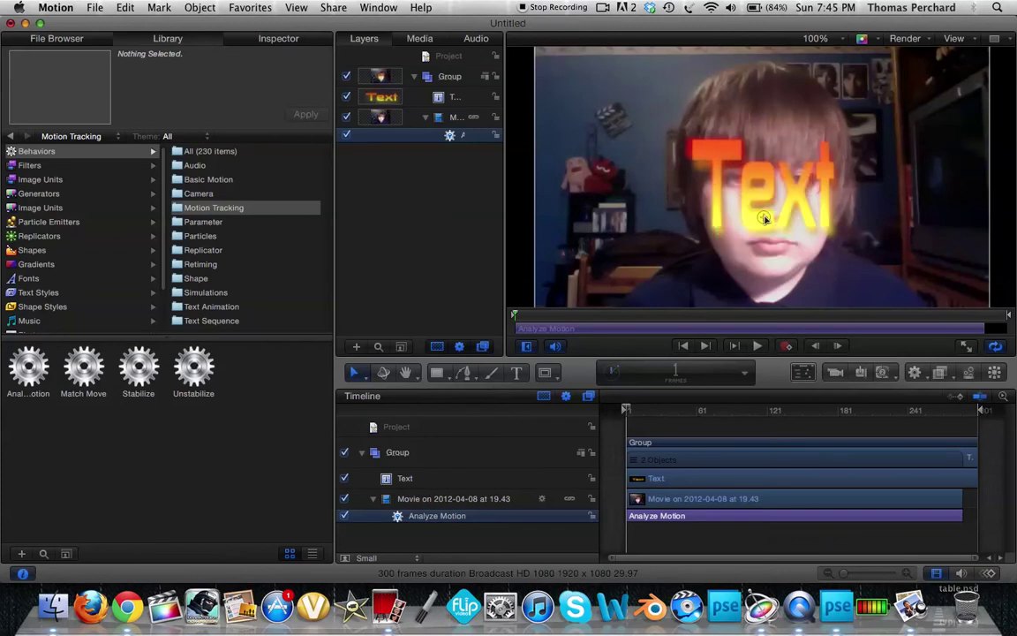
# Step: Start the Analyze Motion analysis, stop it partway, and scrub to check tracking
pyautogui.click(251, 41)
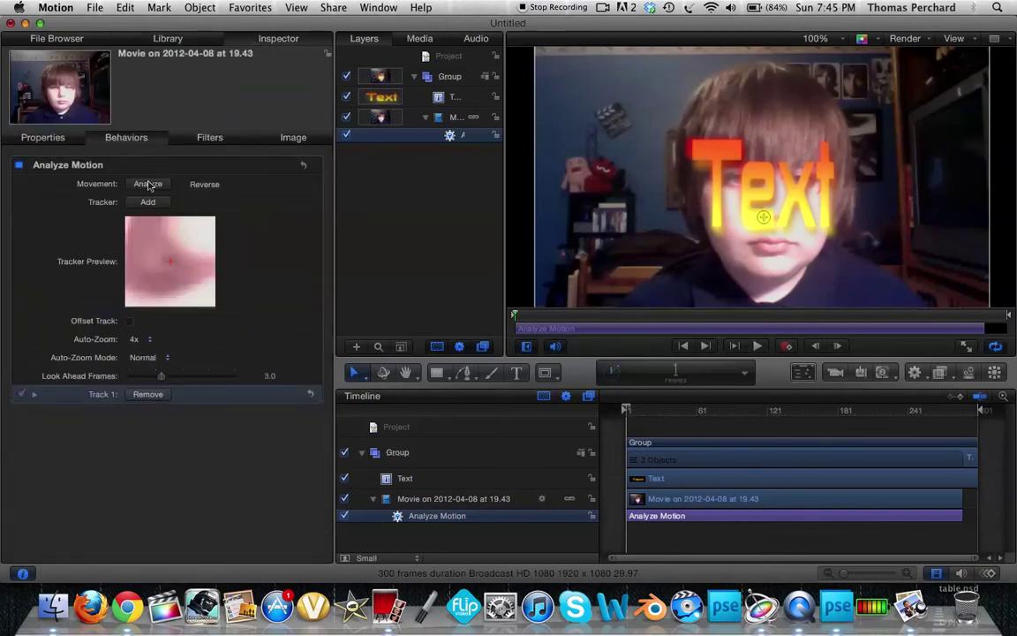
pyautogui.click(148, 184)
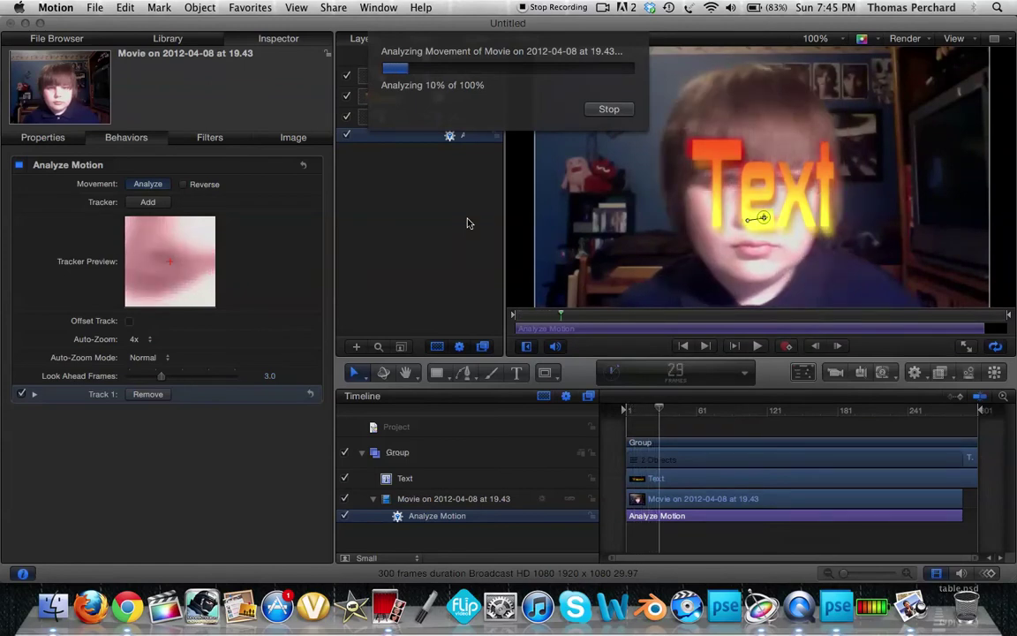
pyautogui.press('Escape')
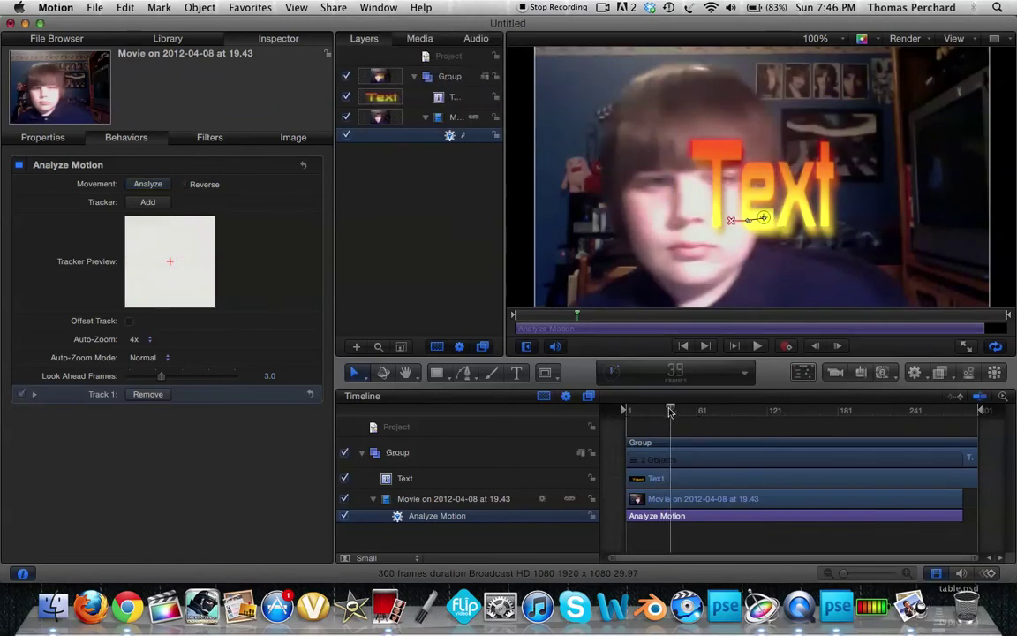
pyautogui.moveTo(670, 413); pyautogui.dragTo(616, 398)
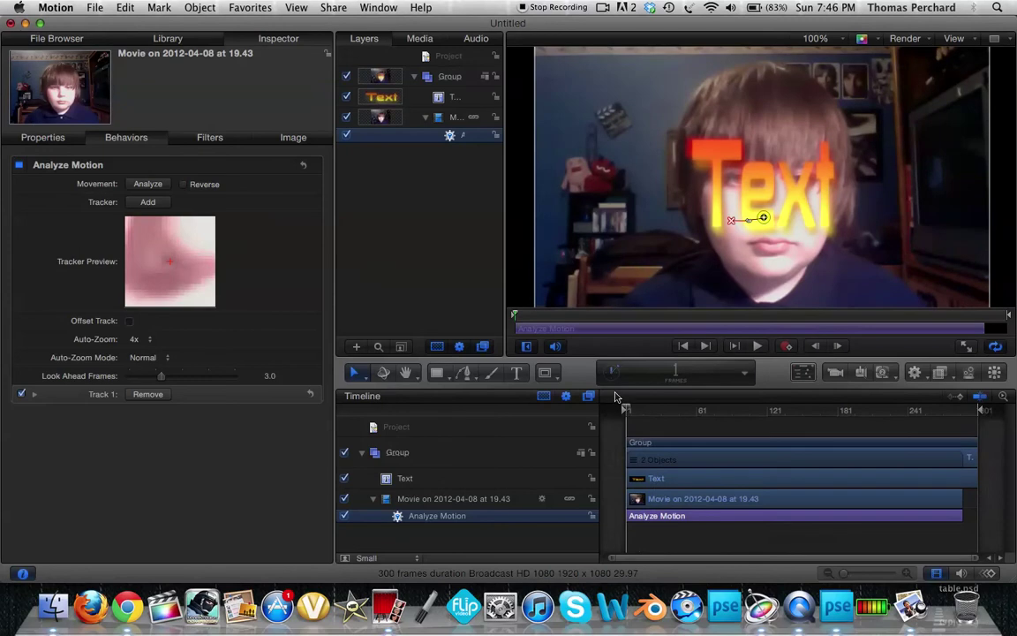
# Step: Undo the partial analysis twice and move the tracker point higher on the face
pyautogui.click(125, 8)
pyautogui.click(127, 25)
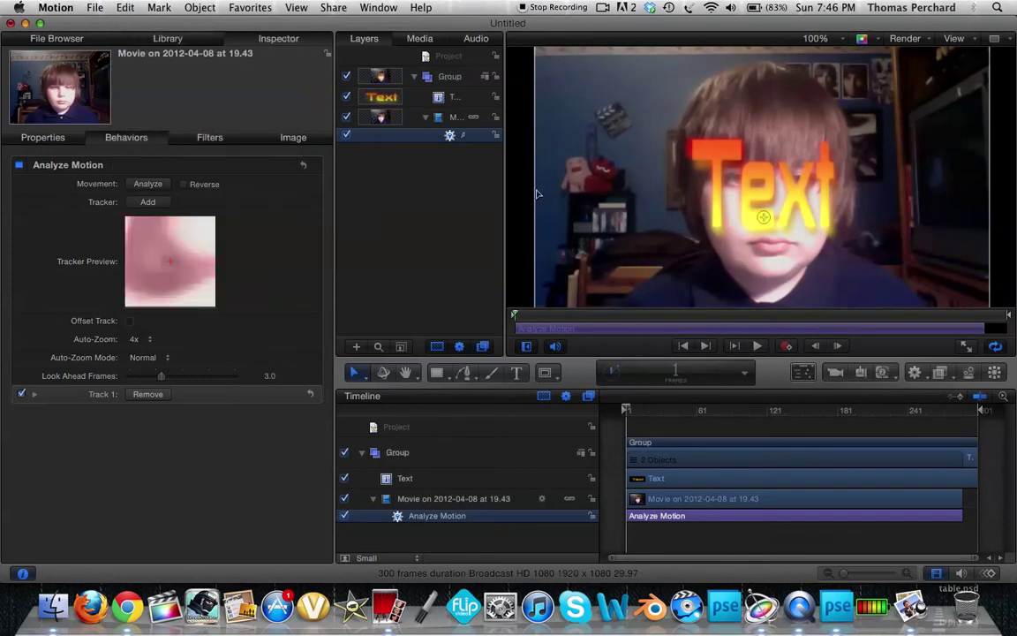
pyautogui.moveTo(753, 219); pyautogui.dragTo(755, 182)
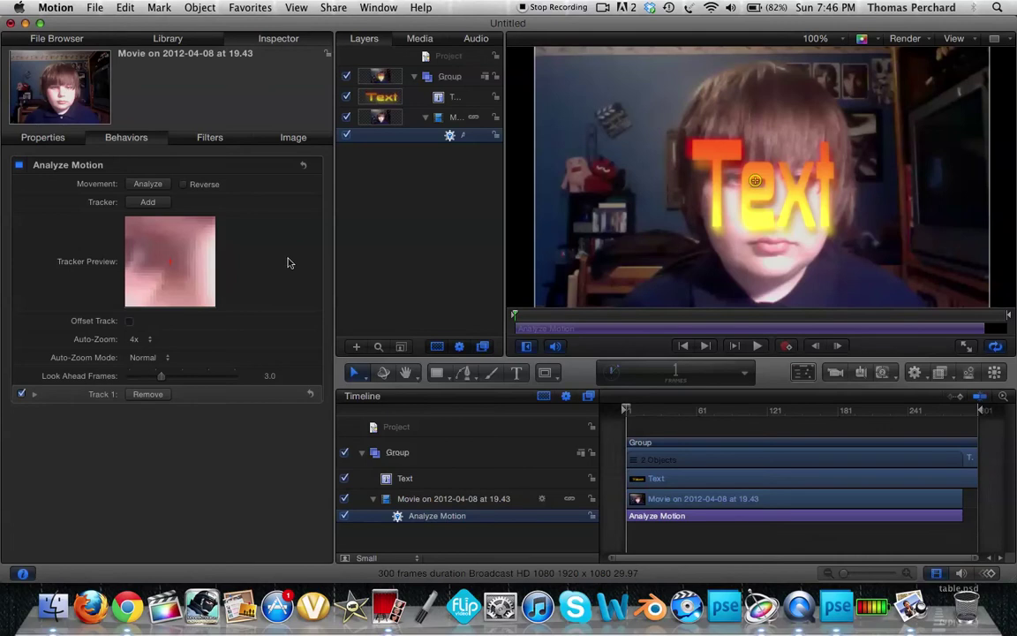
# Step: Run Analyze Motion on the webcam clip to track the face as Track 1 across its full length
pyautogui.click(149, 185)
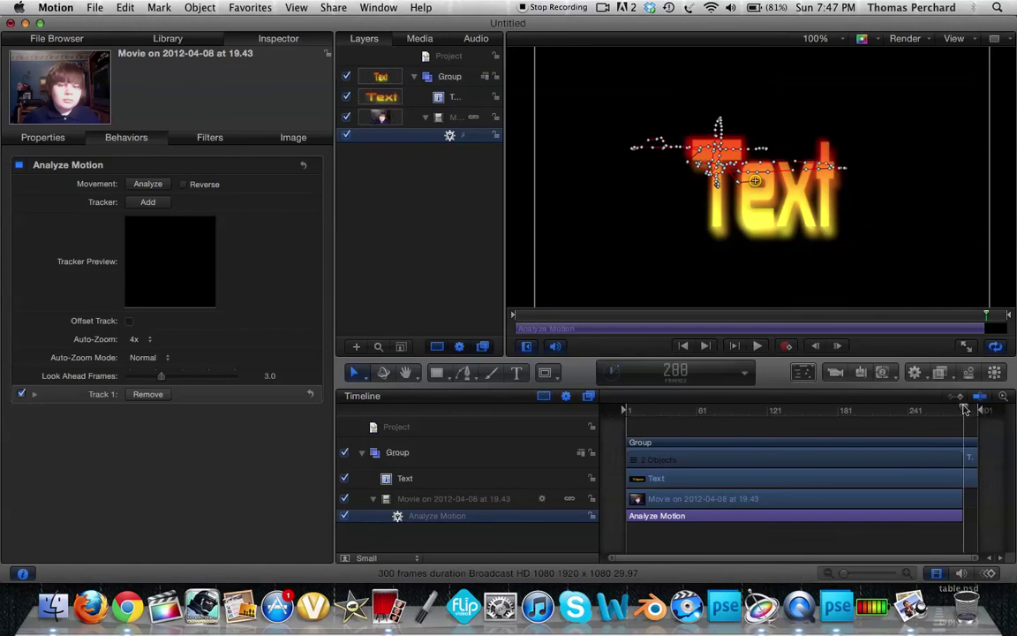
# Step: Apply the Library's Motion Tracking > Match Move behaviour to the Text layer
pyautogui.moveTo(965, 409); pyautogui.dragTo(590, 395)
pyautogui.click(143, 39)
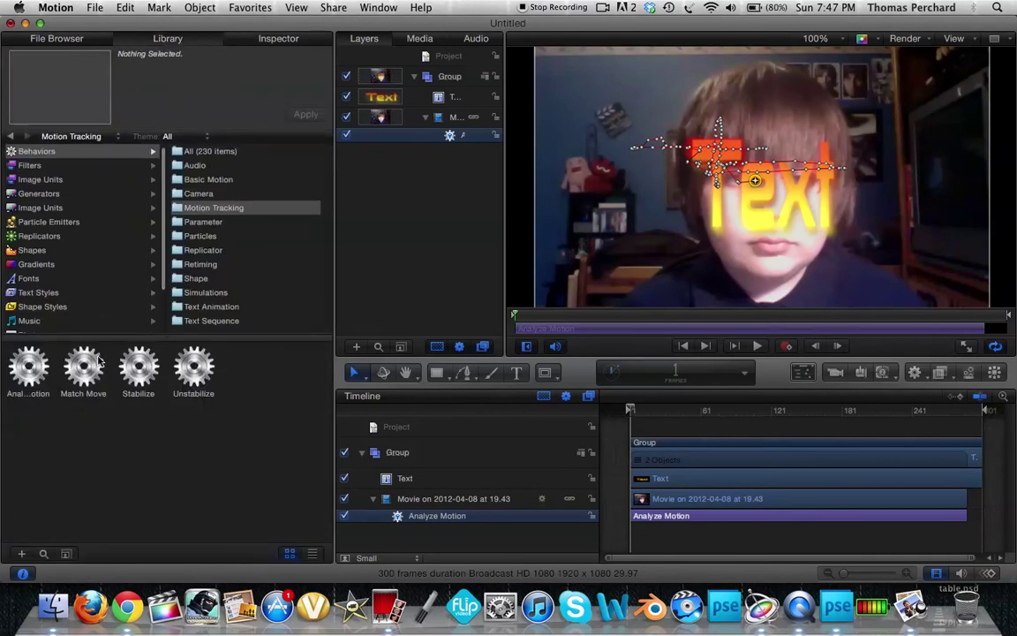
pyautogui.moveTo(99, 361); pyautogui.dragTo(422, 98)
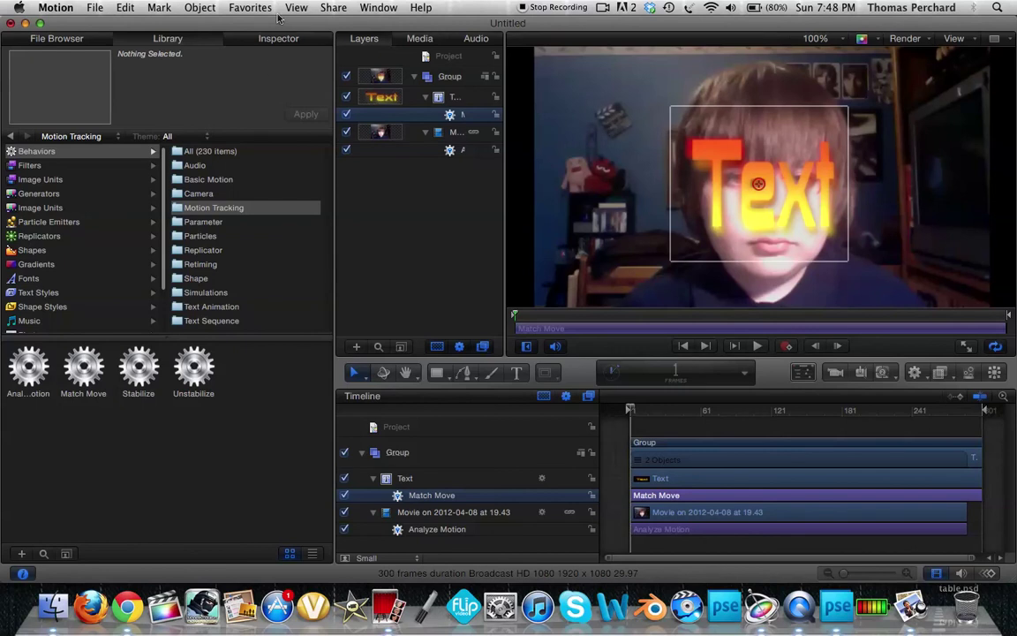
# Step: Set Match Move's Source to the Analyze Motion track so the Text title follows the face
pyautogui.click(280, 39)
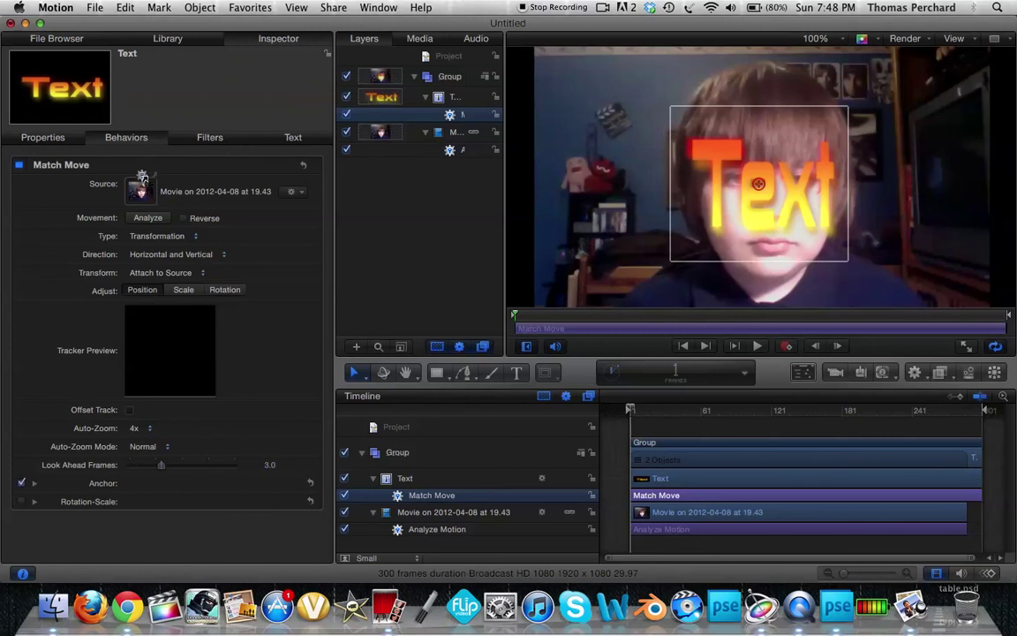
pyautogui.moveTo(148, 195); pyautogui.dragTo(150, 196)
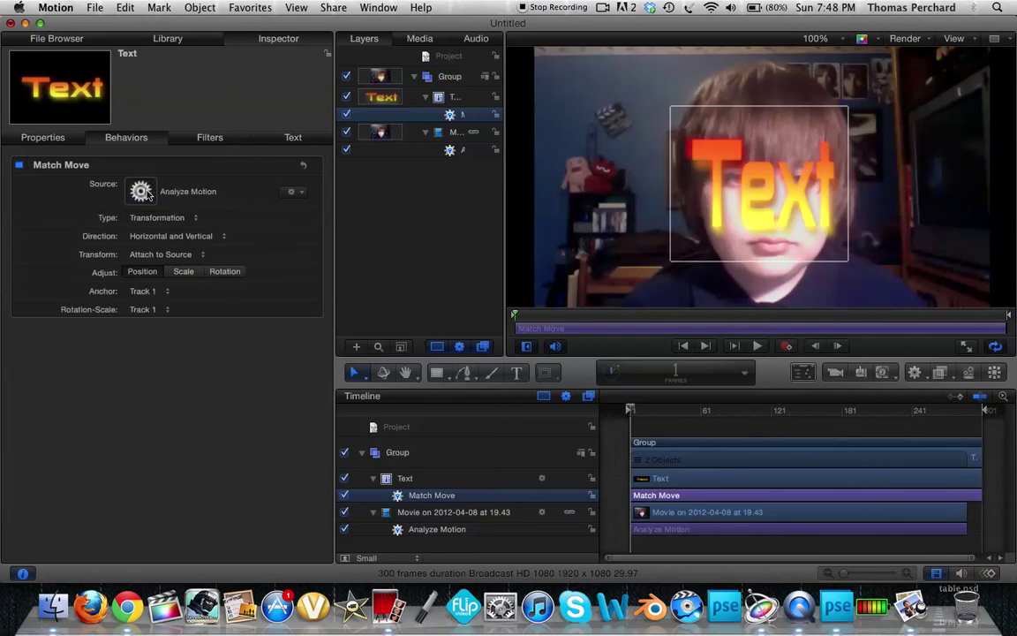
pyautogui.click(644, 422)
pyautogui.moveTo(630, 409); pyautogui.dragTo(633, 409)
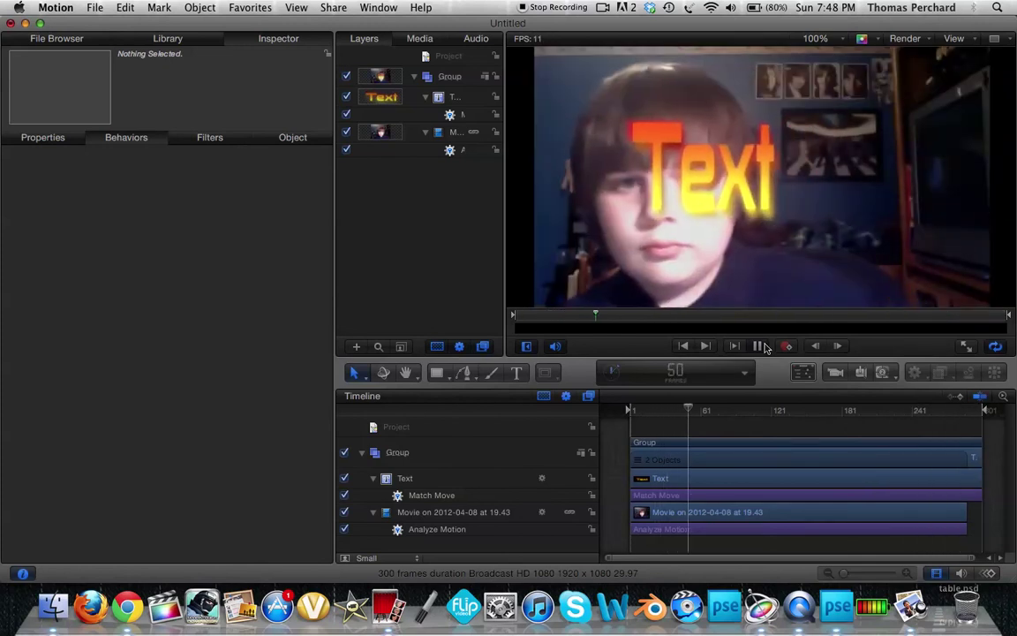
pyautogui.click(764, 347)
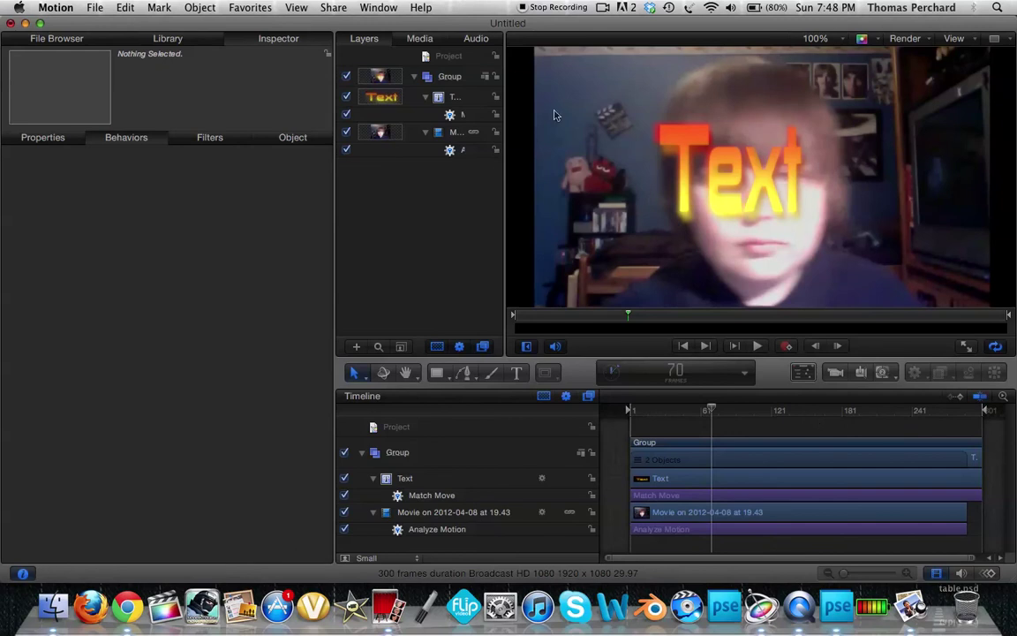
# Step: Bring Photo Booth to the front, showing its live webcam preview beside Motion
pyautogui.click(378, 593)
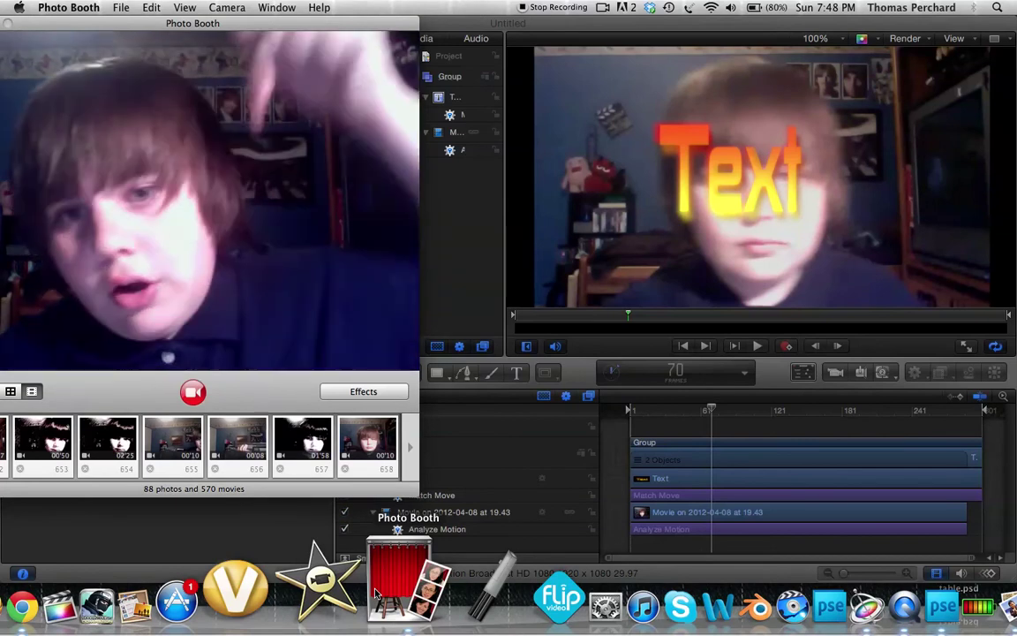